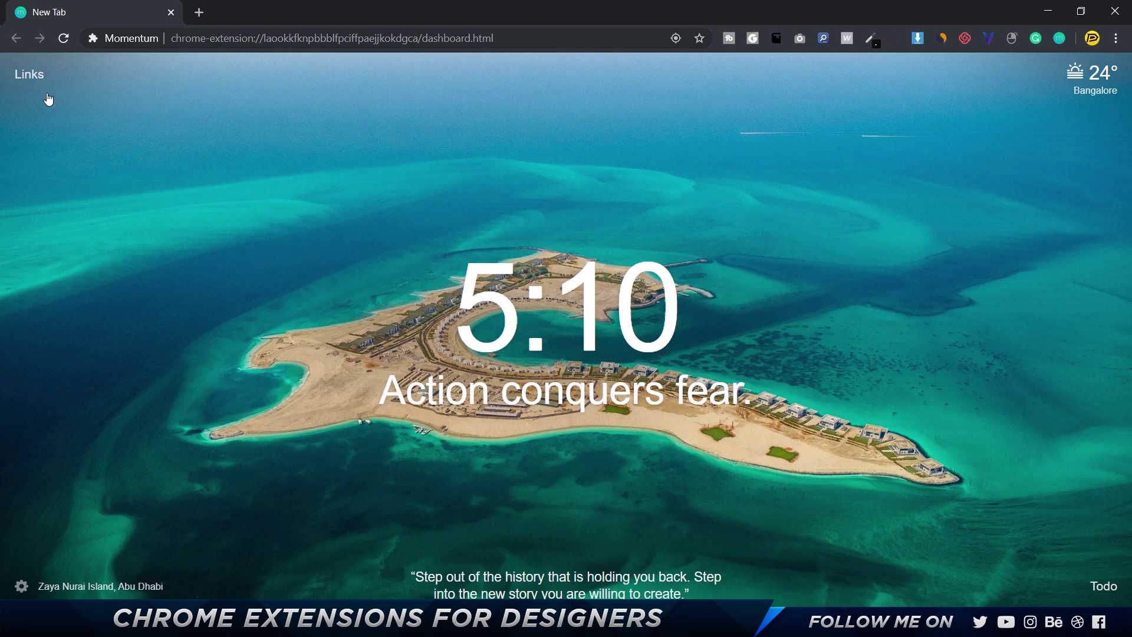
Step: Open Momentum's Links dropdown, then close it again
click(23, 77)
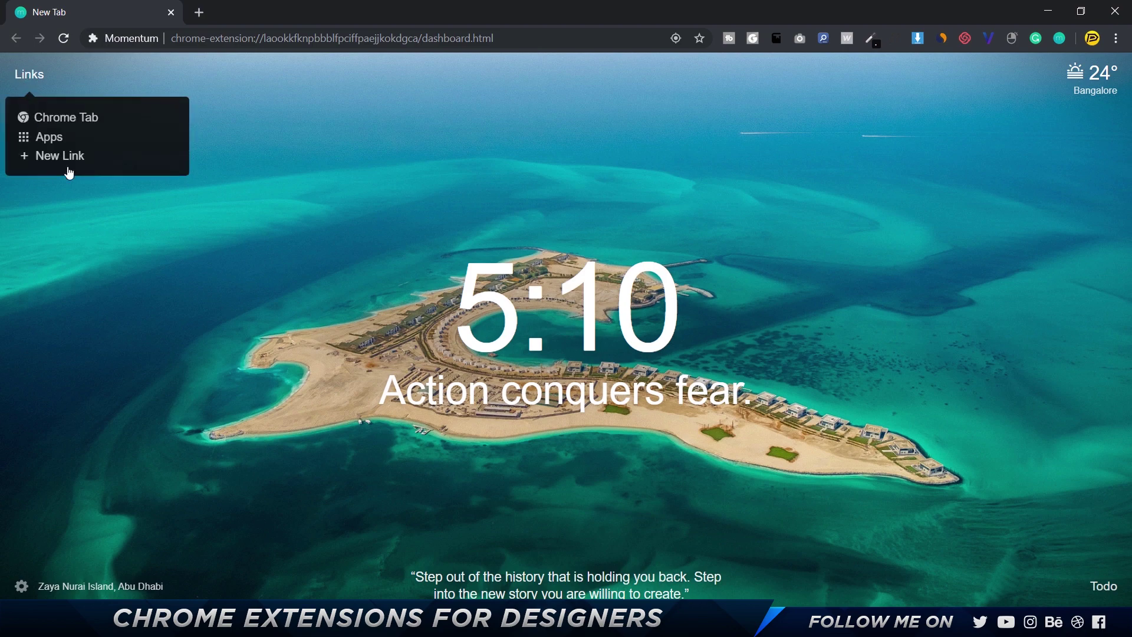
click(149, 201)
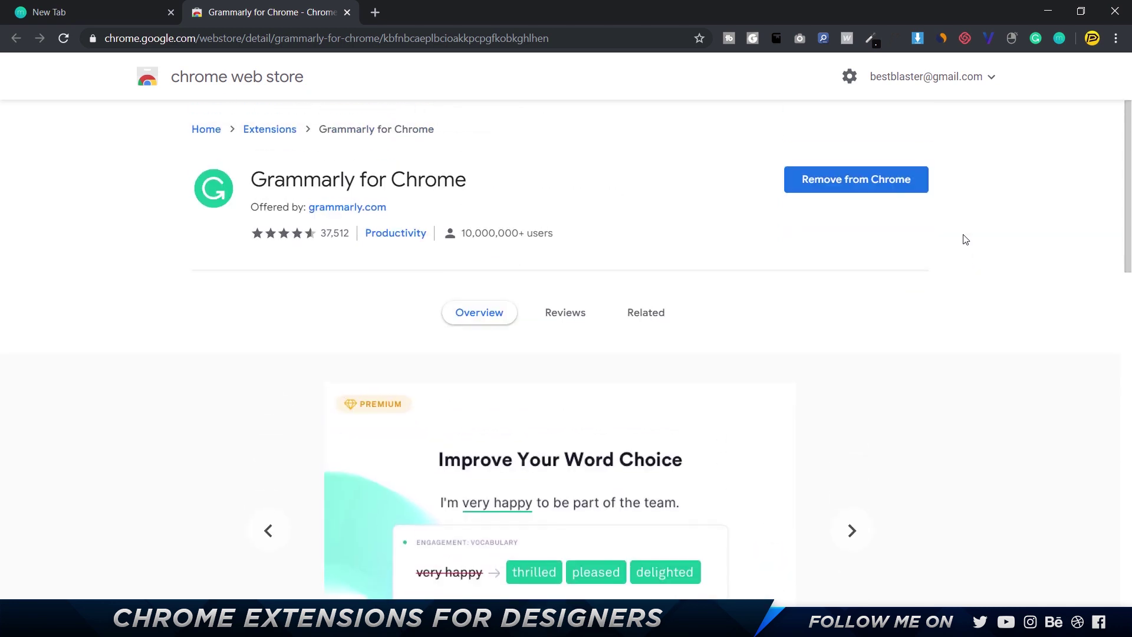
Step: Scroll through the Grammarly store listing, then switch back to the Momentum tab
scroll(965, 239, down, 2)
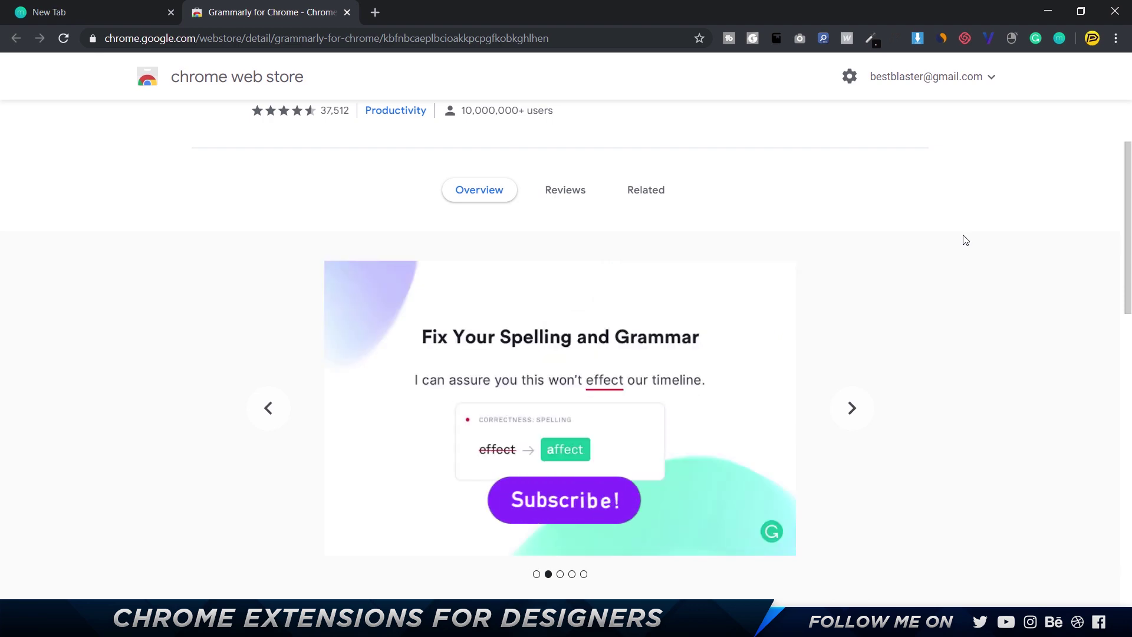
scroll(965, 240, down, 2)
scroll(965, 241, up, 4)
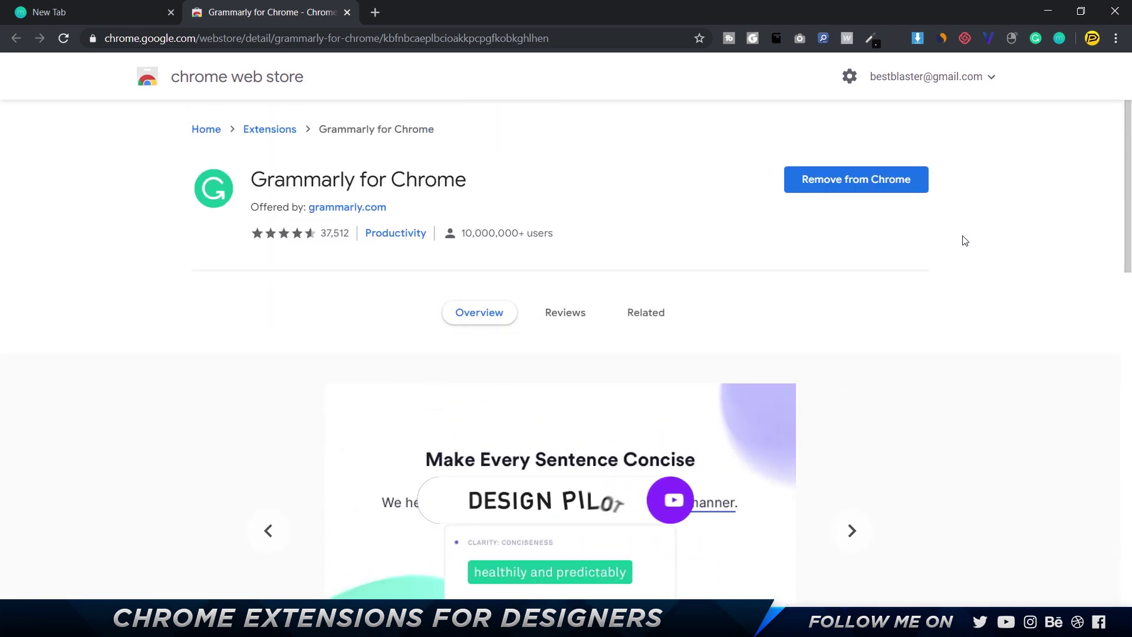
key(ctrl+shift+Tab)
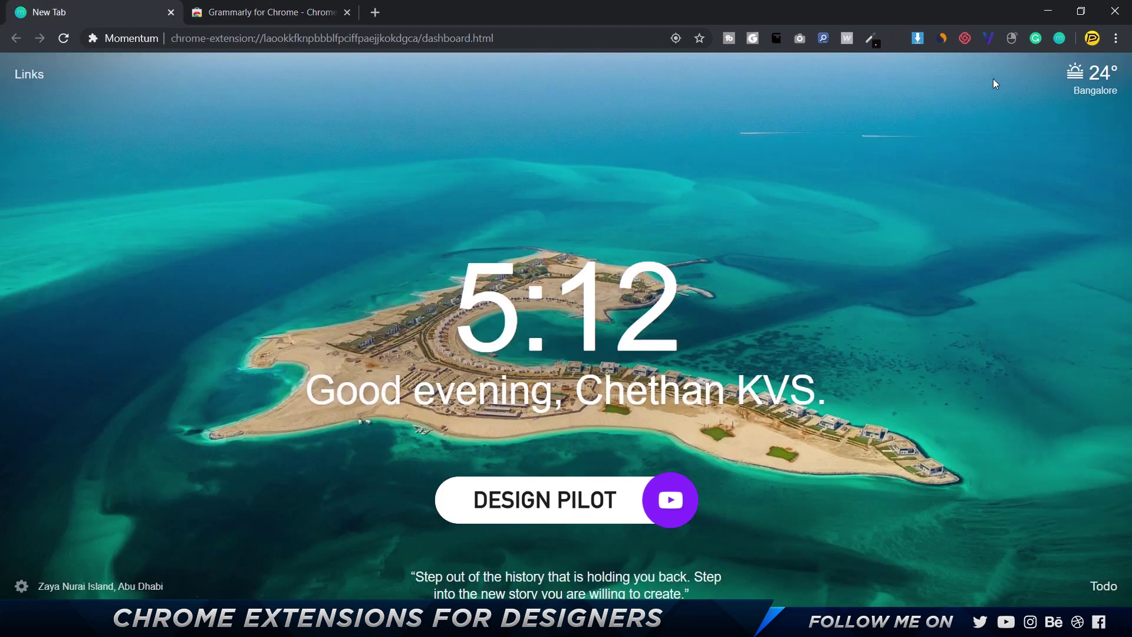
Step: Turn on the Enable Right Click extension to force right-clicking on pages
click(1009, 40)
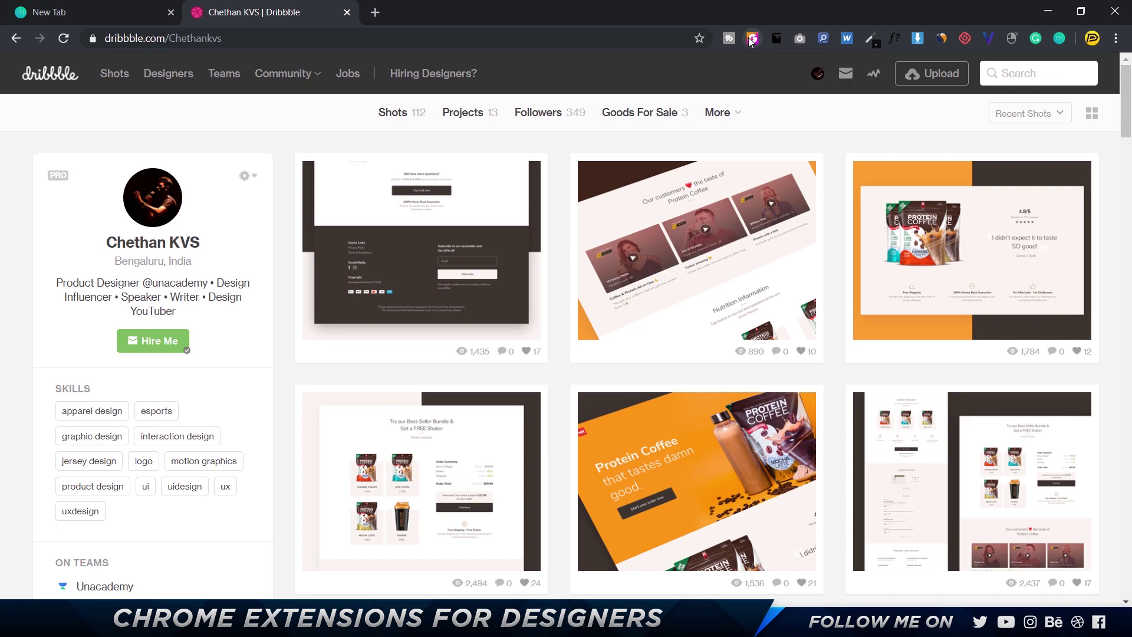
Step: Open the 'Responsive Text - Adobe XD Feature Concept Design' shot and bring up its GIF's context menu
scroll(840, 144, down, 20)
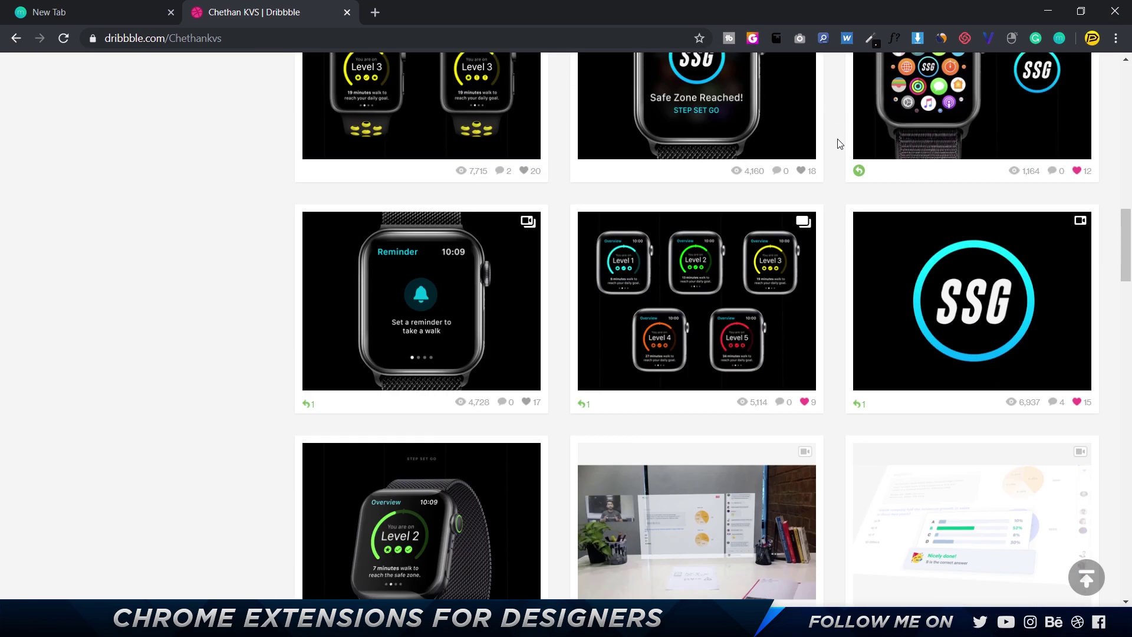
scroll(840, 144, down, 6)
scroll(840, 144, up, 2)
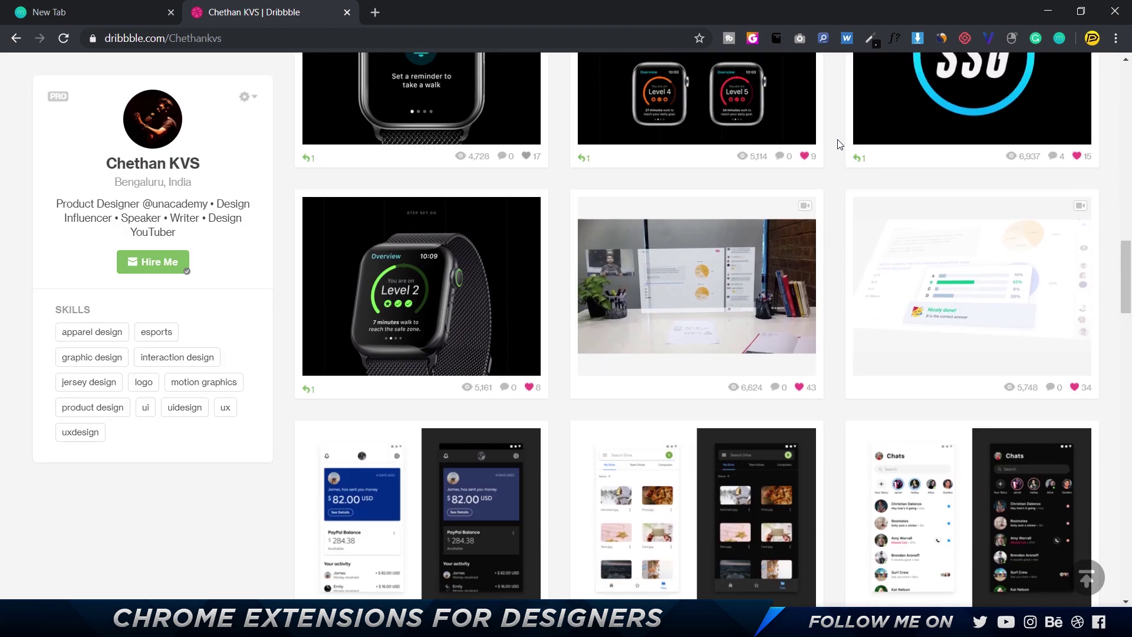
scroll(840, 144, down, 13)
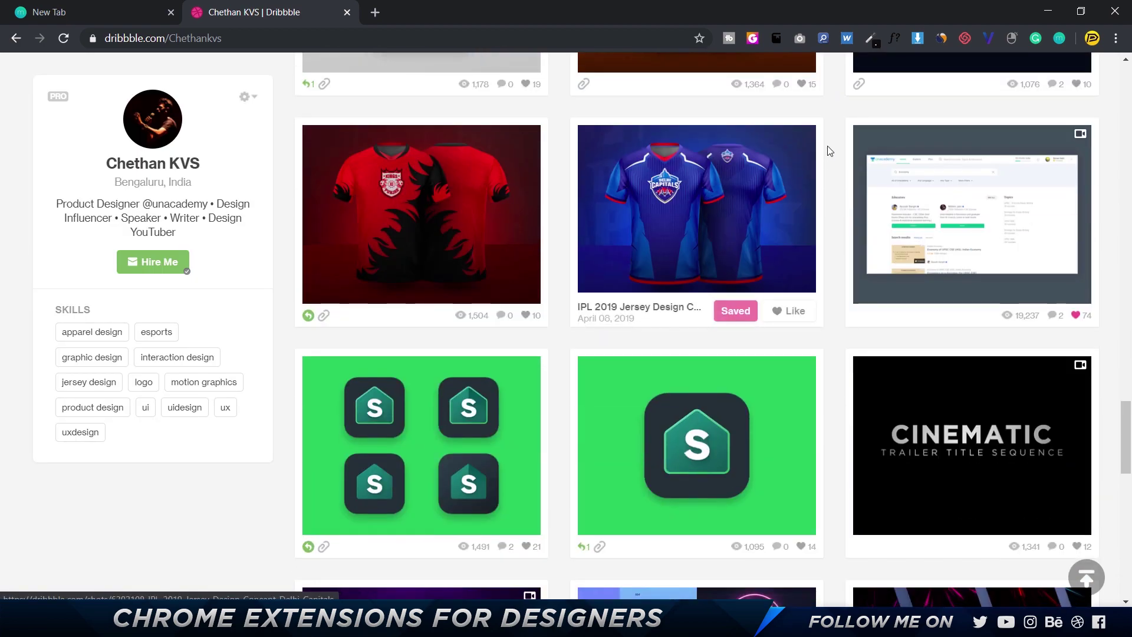
scroll(824, 152, down, 9)
scroll(828, 150, down, 5)
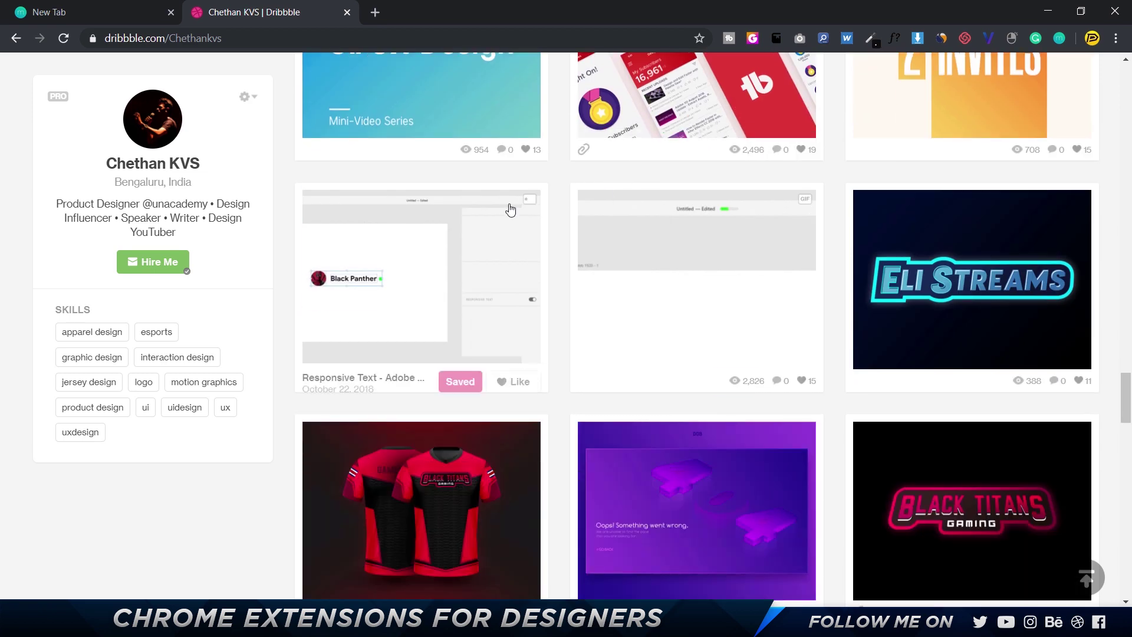
click(462, 239)
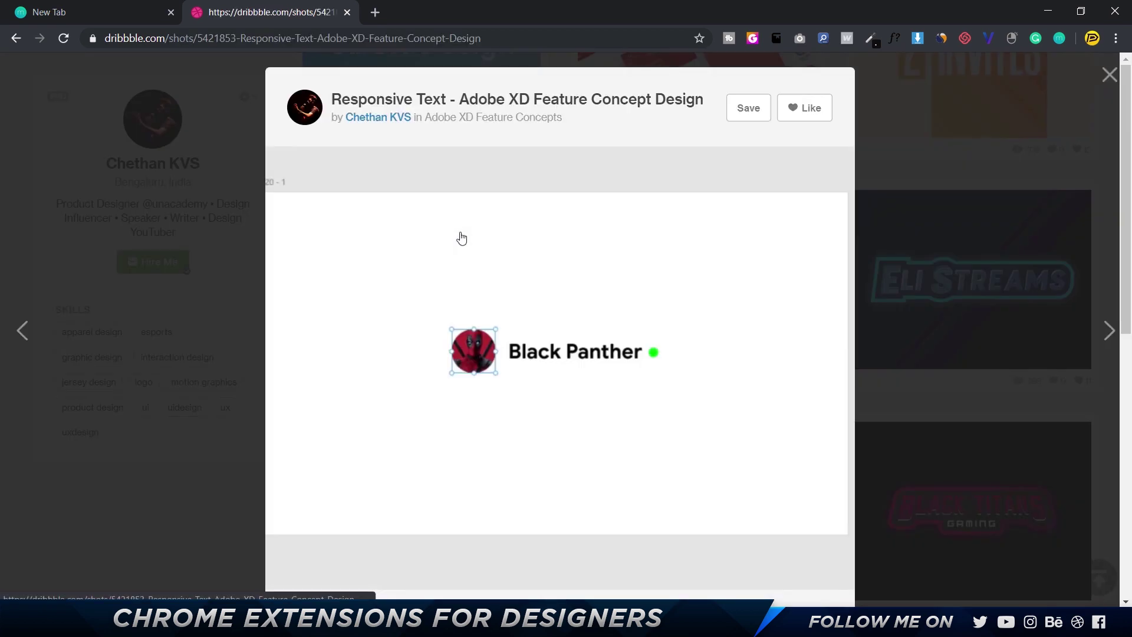
right_click(504, 227)
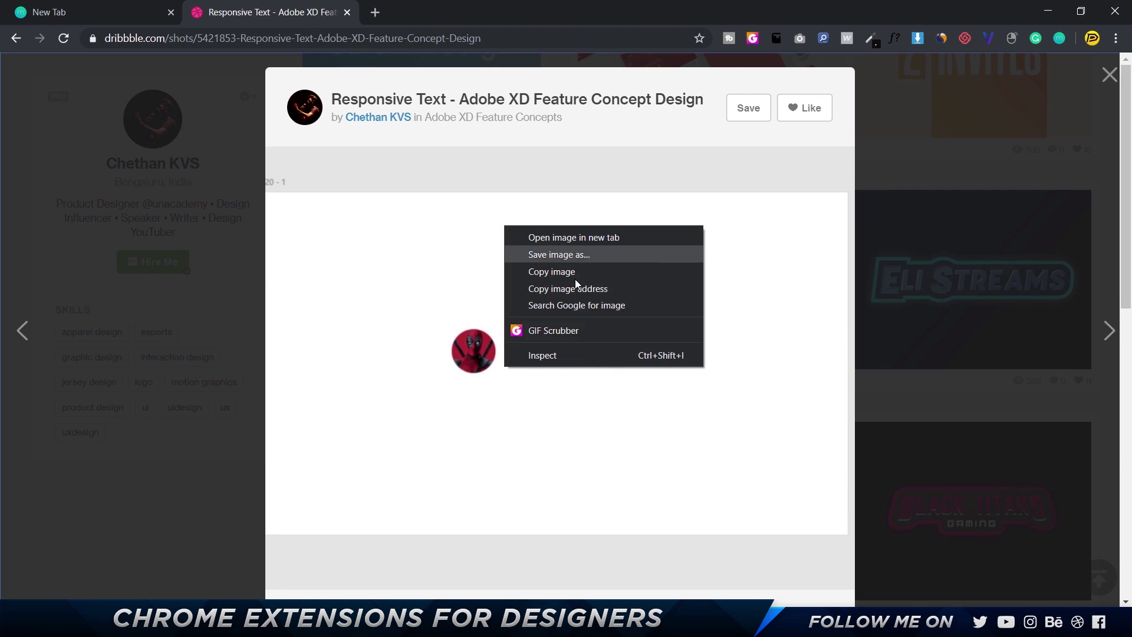
Step: Load the GIF into GIF Scrubber, pause it and scrub to the text-box frame
click(558, 329)
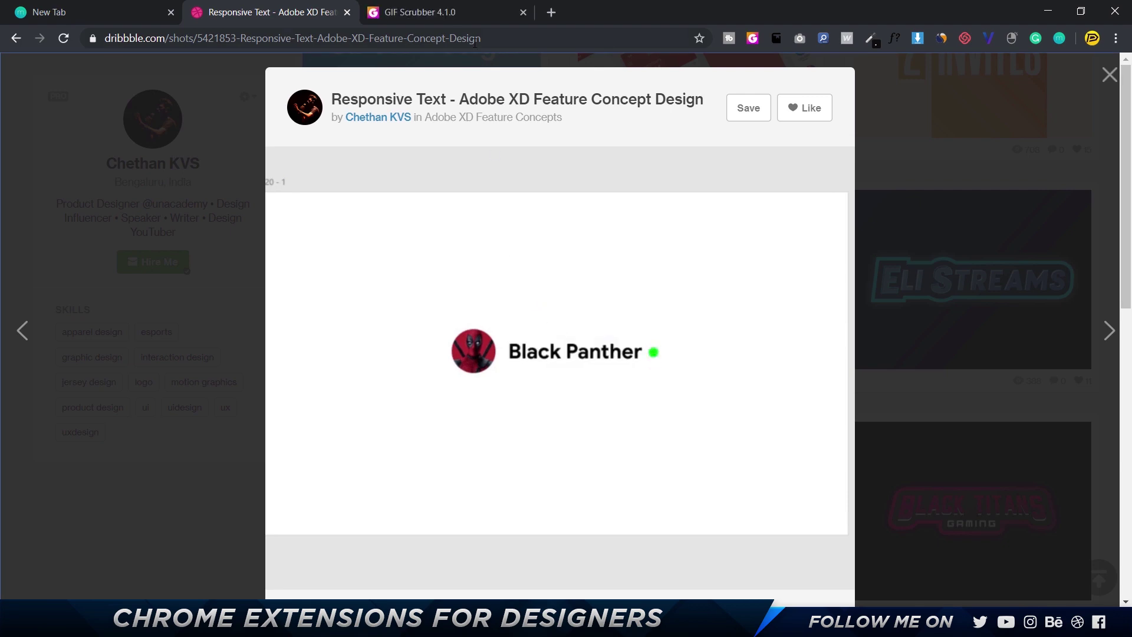
click(463, 15)
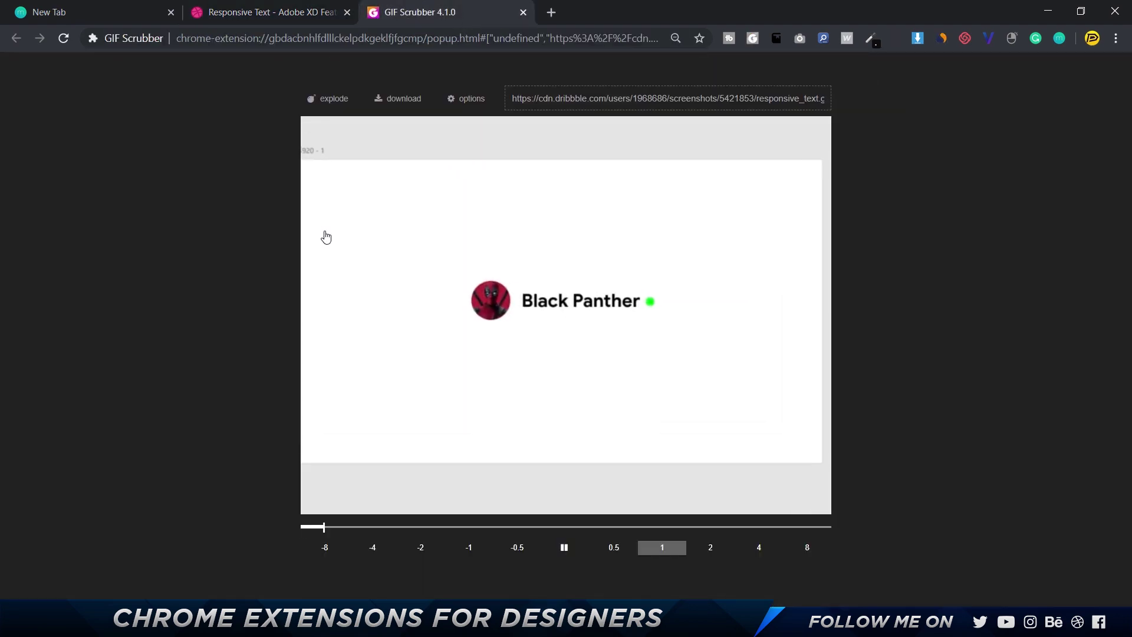
click(565, 550)
drag(421, 532, 351, 534)
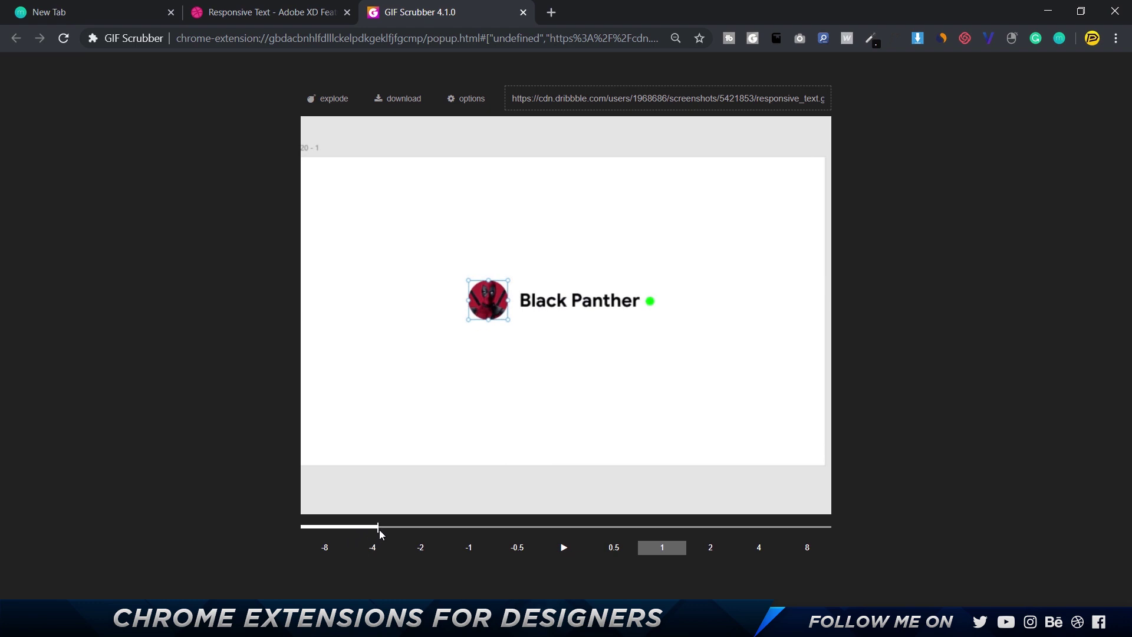
drag(380, 533, 459, 534)
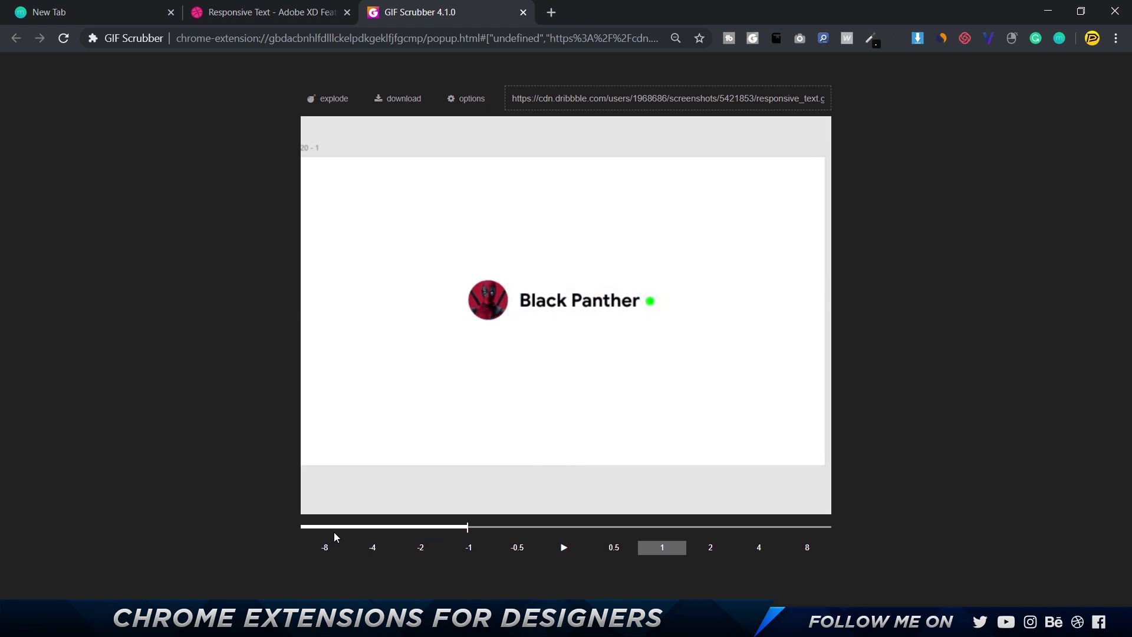
Step: Replay the GIF at -8 and 4x speeds, pause on Deadpool, then explode it into frames
click(324, 548)
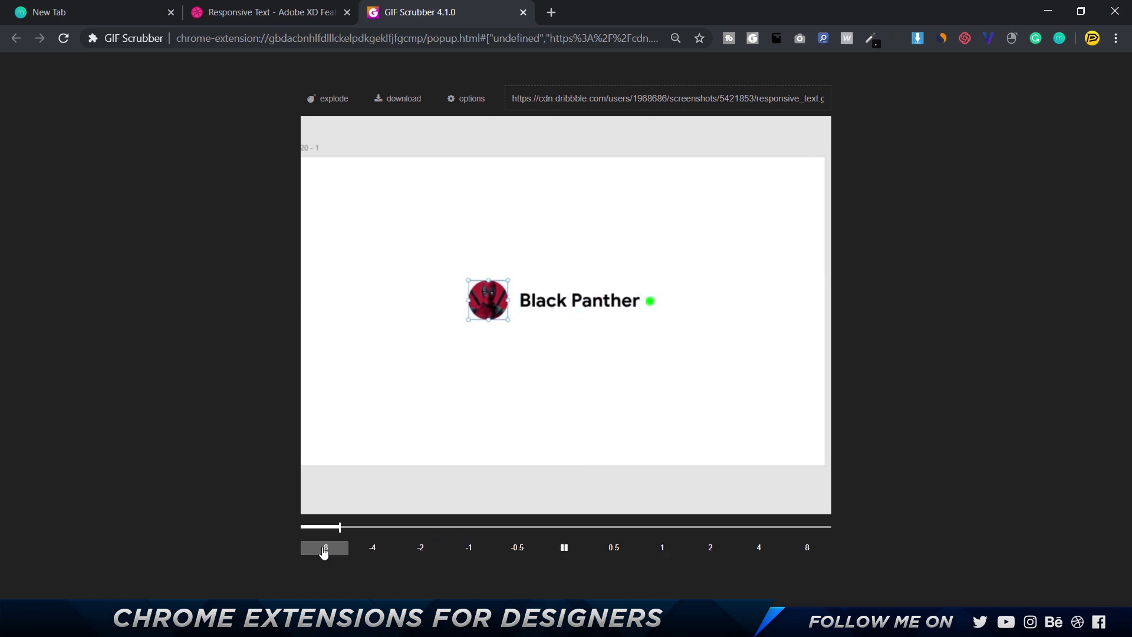
click(759, 548)
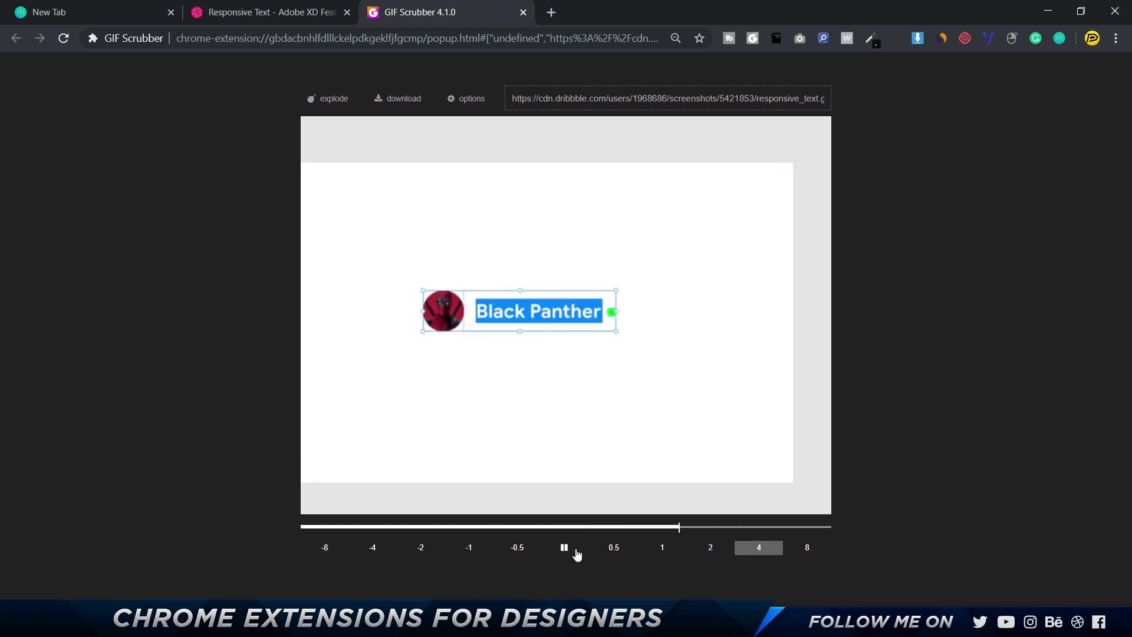
click(564, 549)
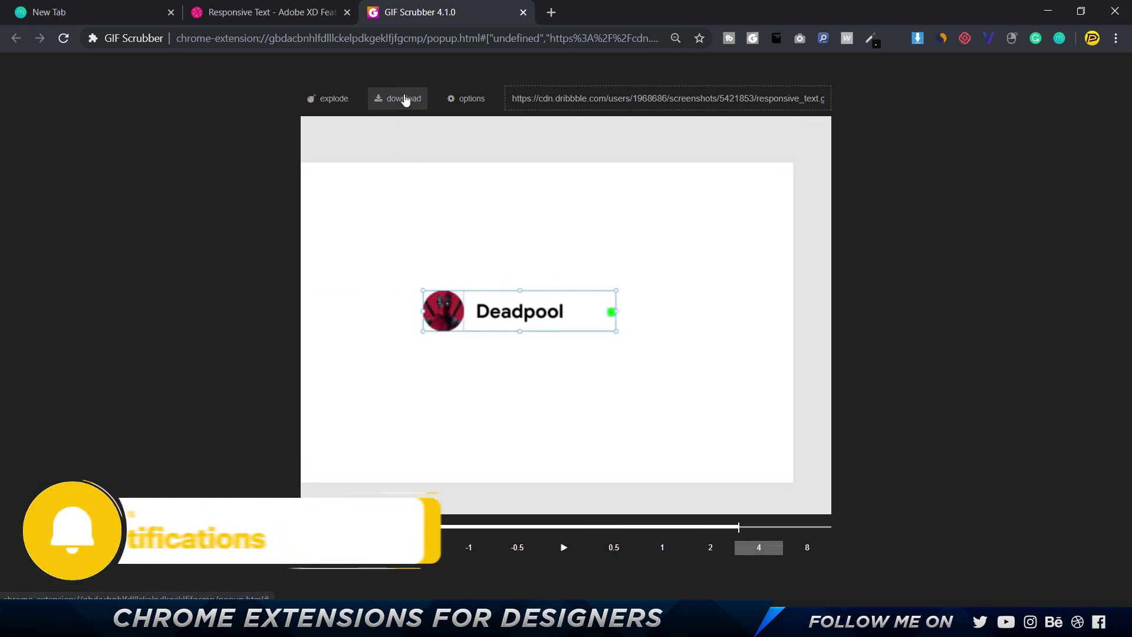
click(329, 102)
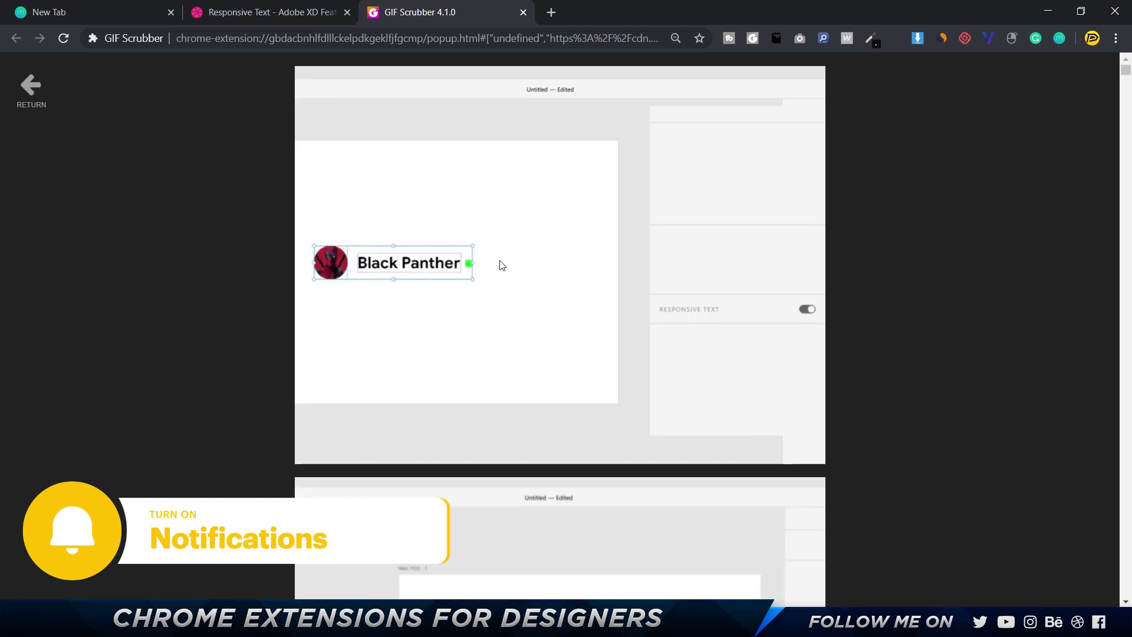
Step: Scroll the exploded frames and check a frame's Save image as option, then dismiss it
scroll(502, 264, down, 15)
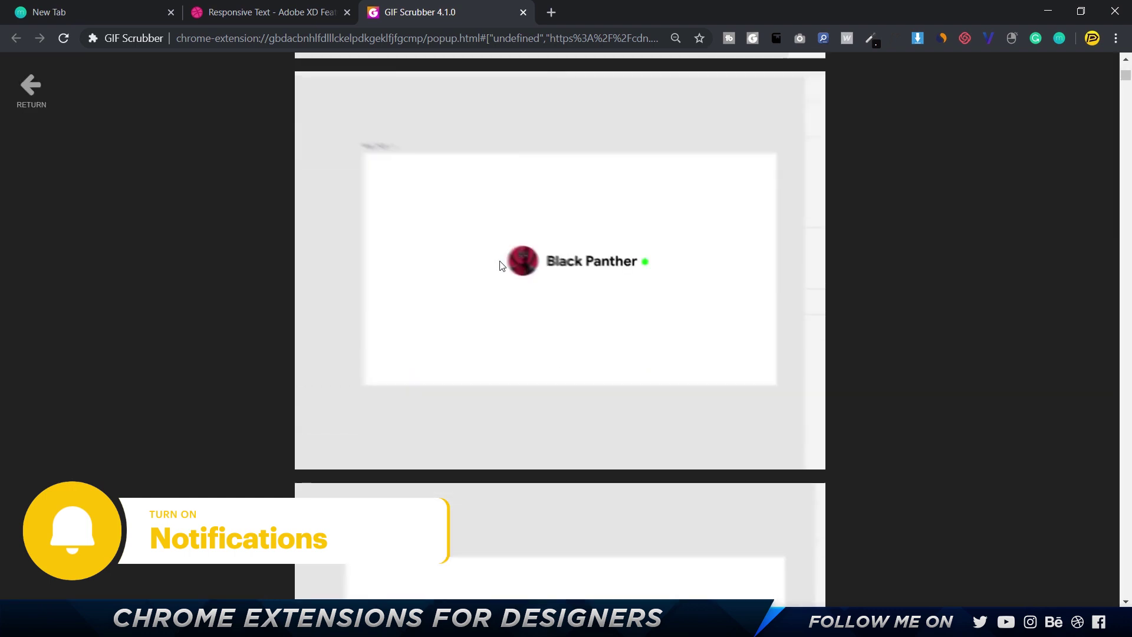
scroll(502, 265, down, 15)
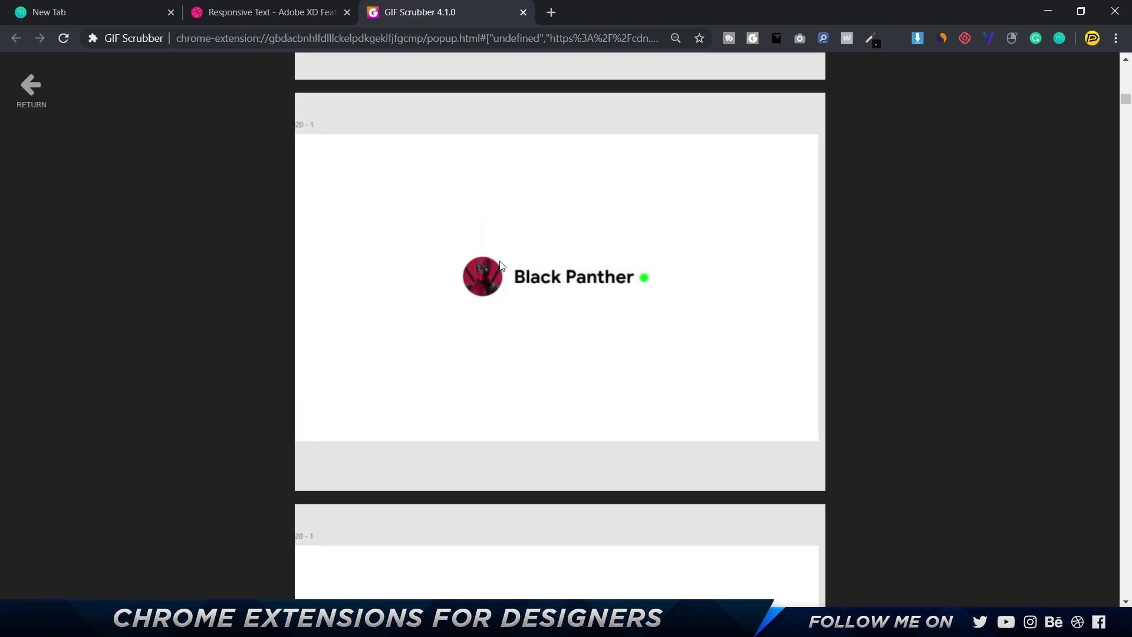
right_click(484, 223)
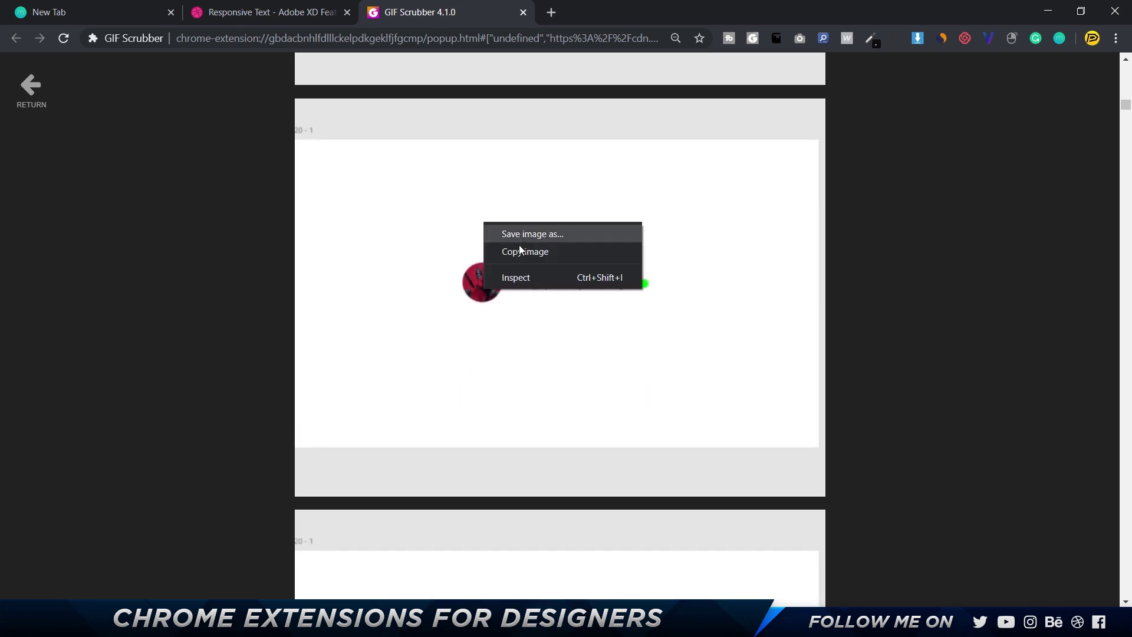
click(837, 235)
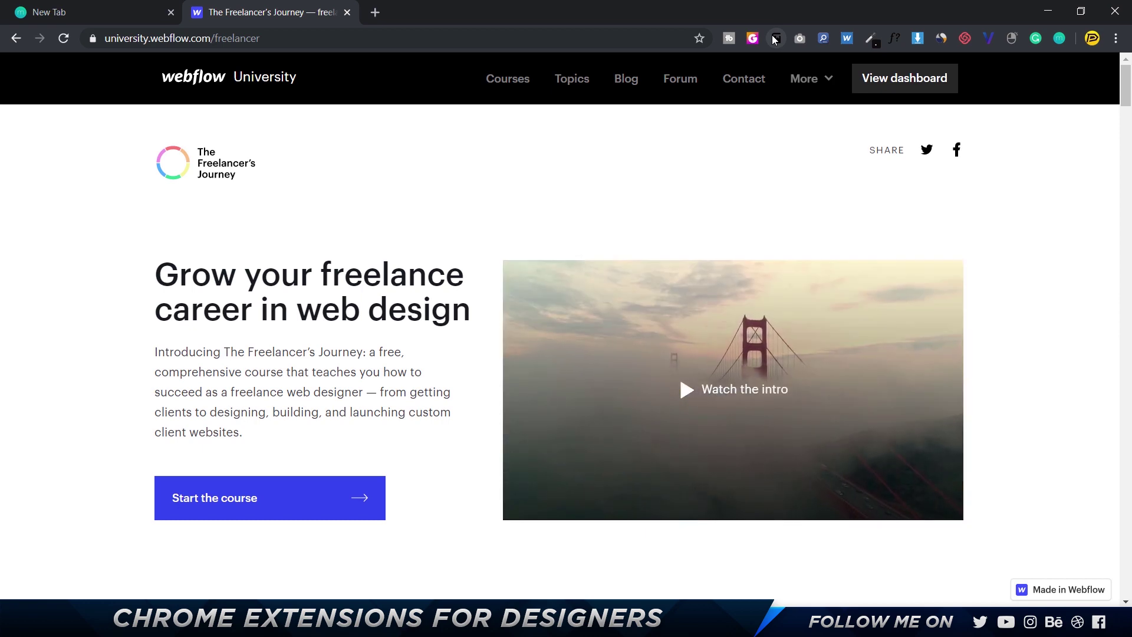
Step: Run a toolbar extension on the Freelancer's Journey page
click(775, 40)
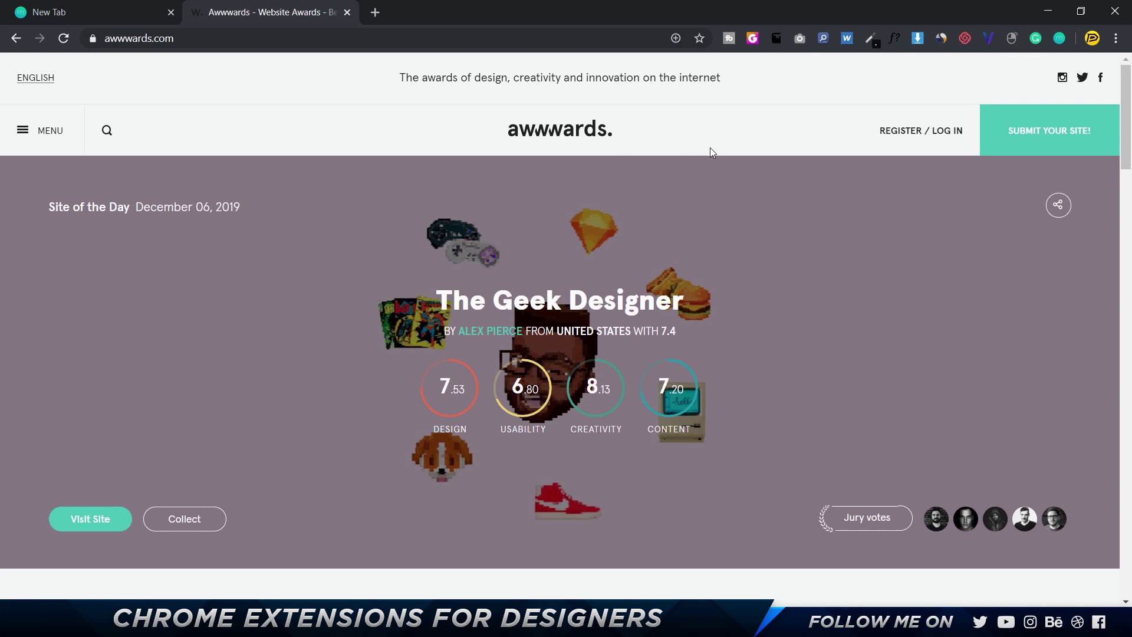
Step: Capture the full Awwwards homepage with the Full Page Screen Capture extension
click(800, 37)
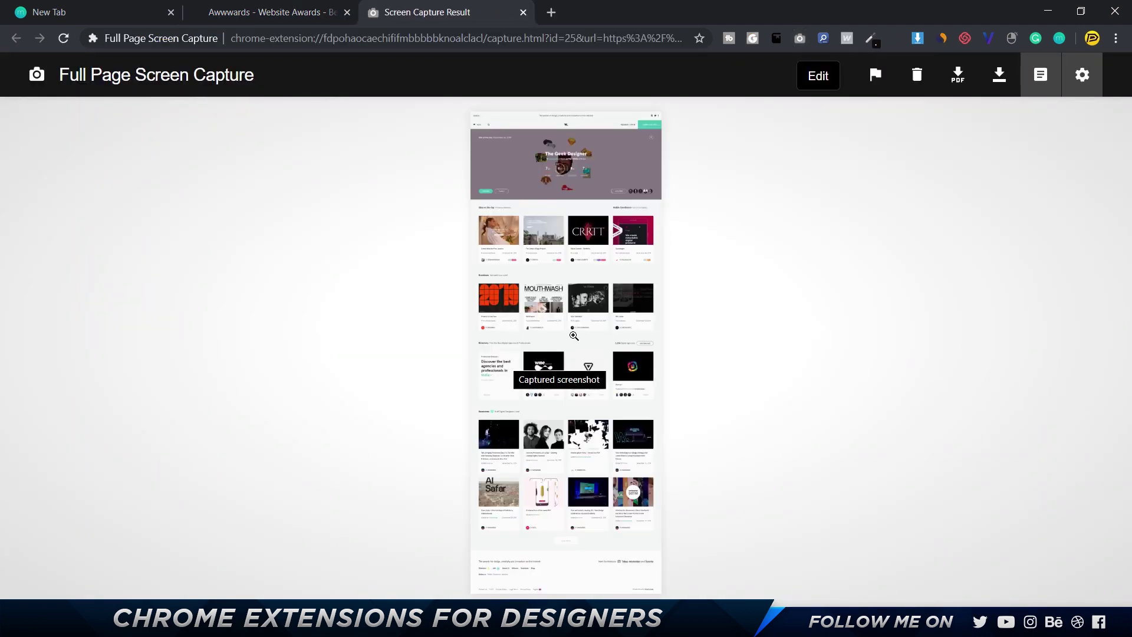
Step: Check the screenshot's Save Image As, Save PDF and Copy options, then dismiss the menu
right_click(540, 307)
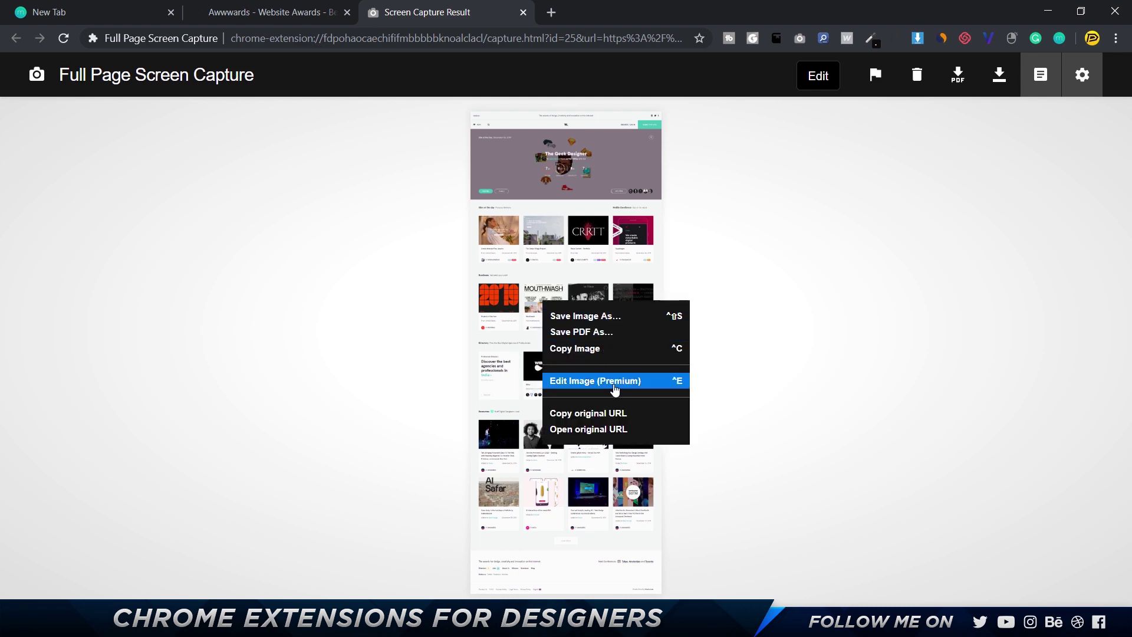
click(847, 311)
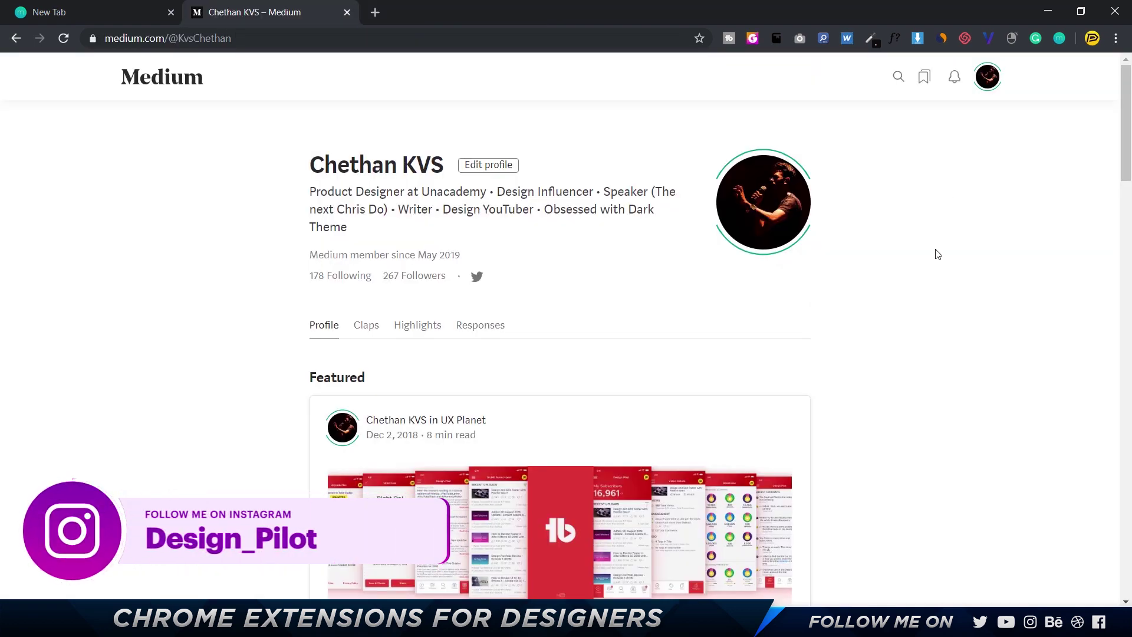
scroll(938, 254, down, 6)
scroll(938, 254, down, 6)
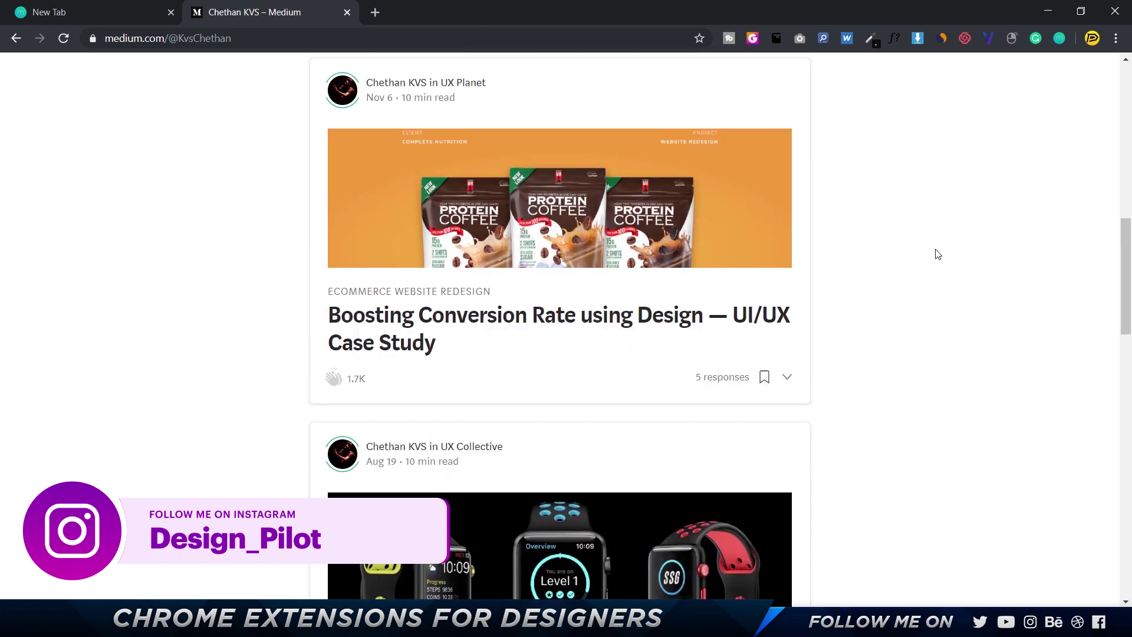
scroll(938, 254, down, 4)
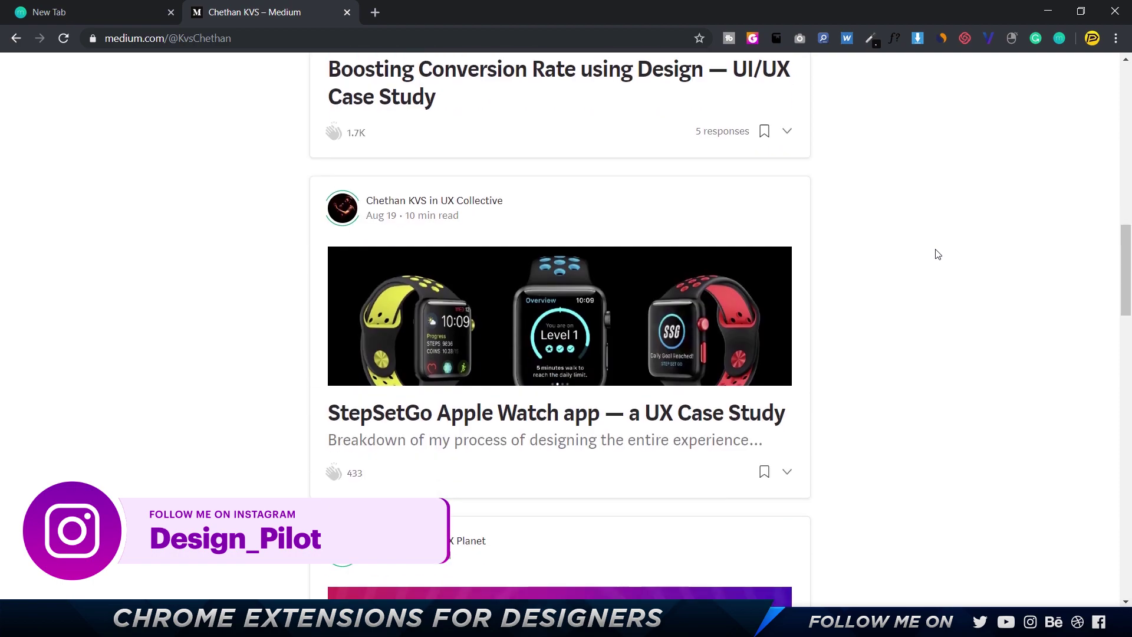
scroll(938, 254, down, 12)
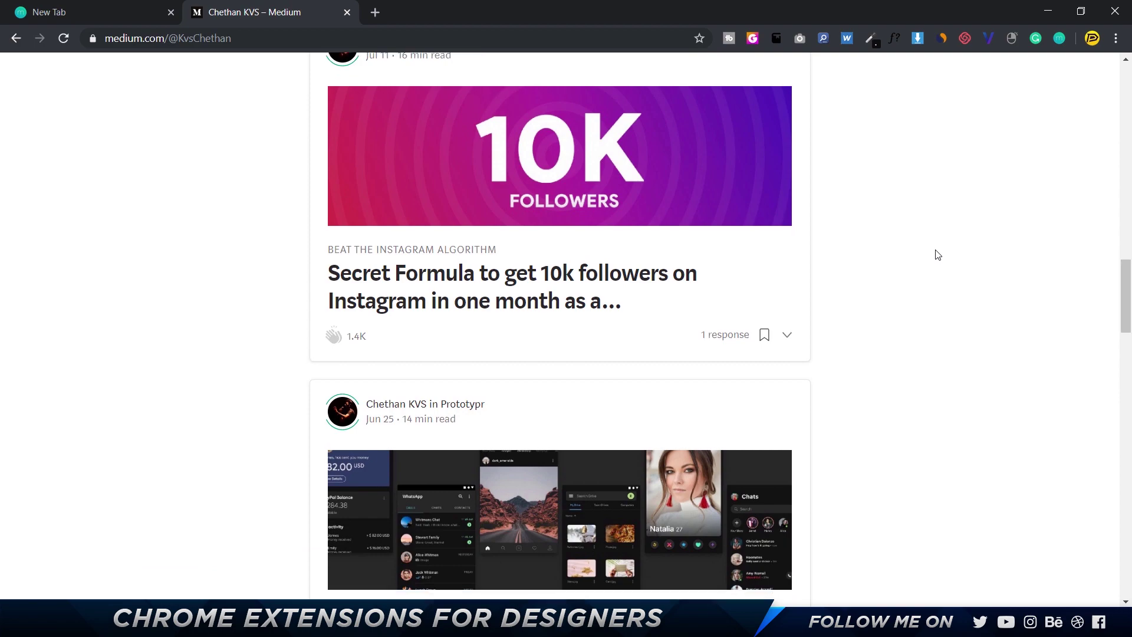
scroll(938, 254, down, 8)
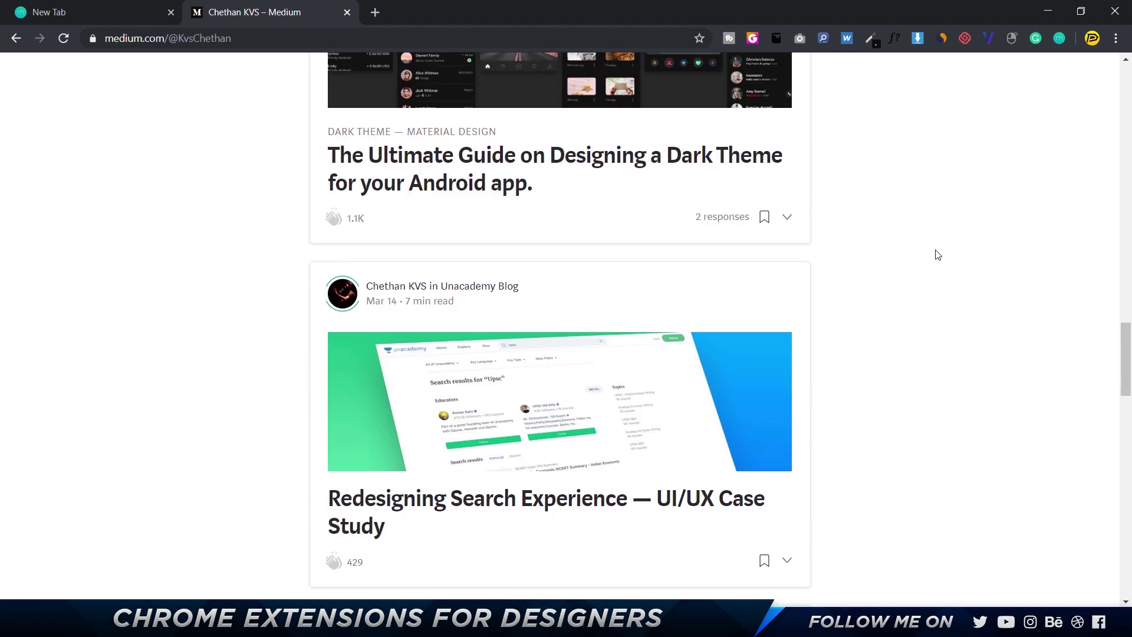
scroll(937, 253, up, 20)
scroll(937, 250, up, 15)
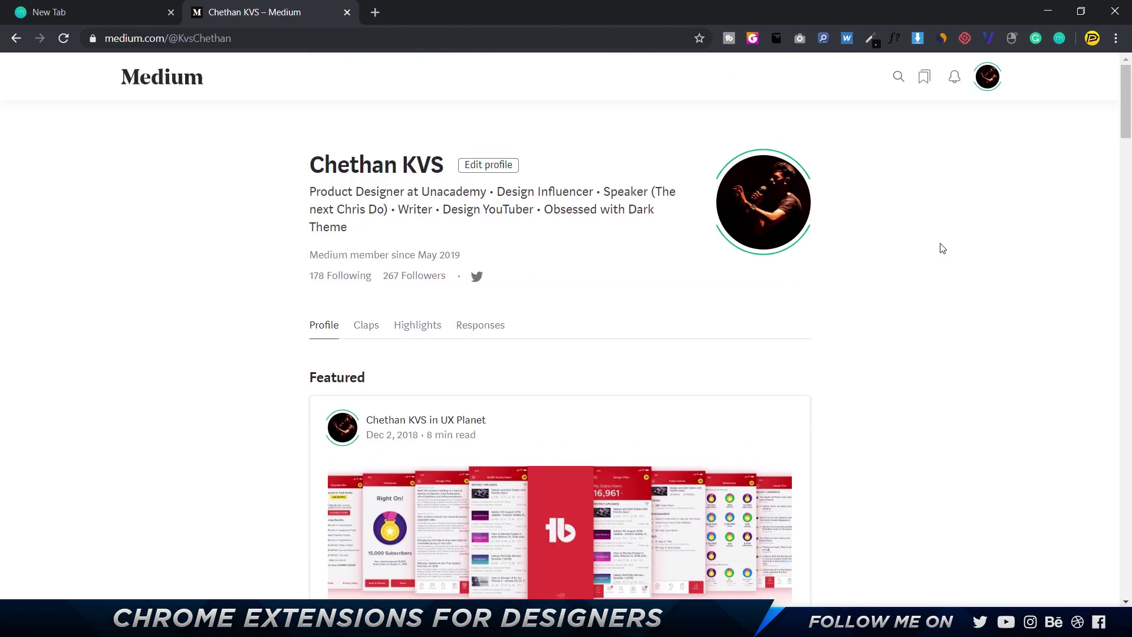
Step: Open Find & Replace with Whole Words matching, then select the 'Design+Code Design Files' heading in Webflow
click(823, 39)
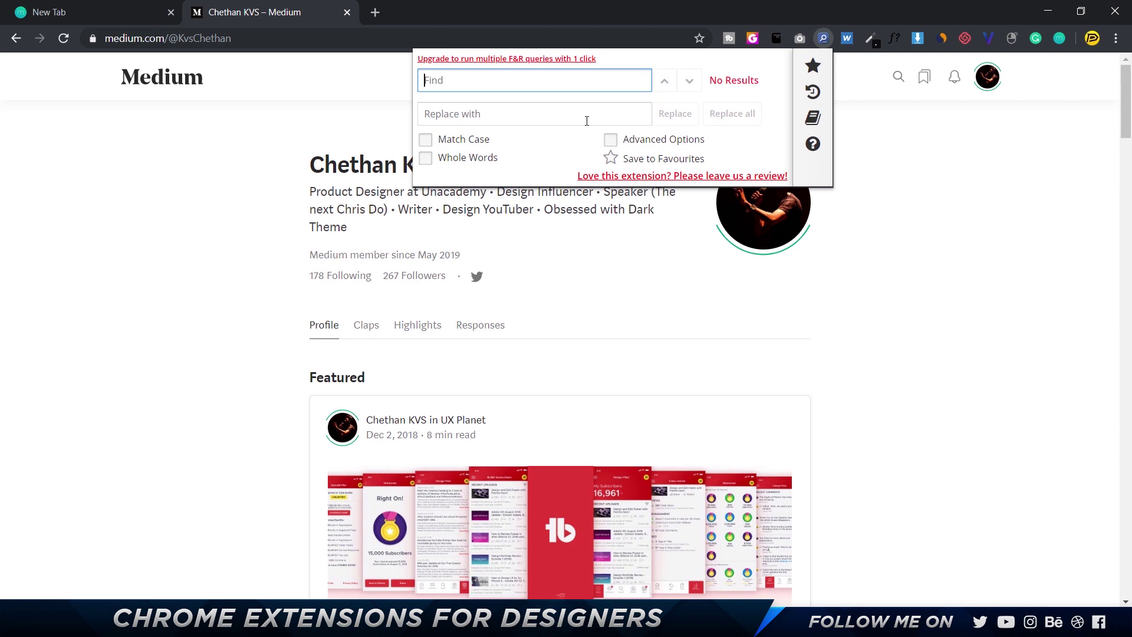
click(455, 160)
click(769, 69)
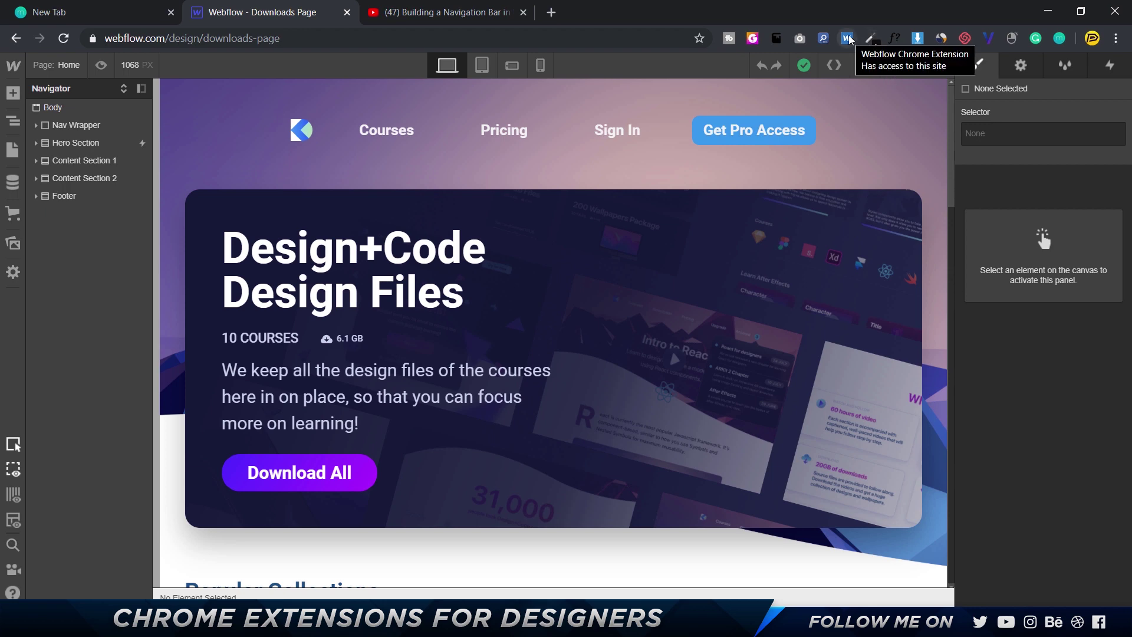
click(446, 275)
Step: Sample a pink from the page as the Design+Code heading colour
scroll(1050, 377, down, 10)
scroll(1034, 364, up, 5)
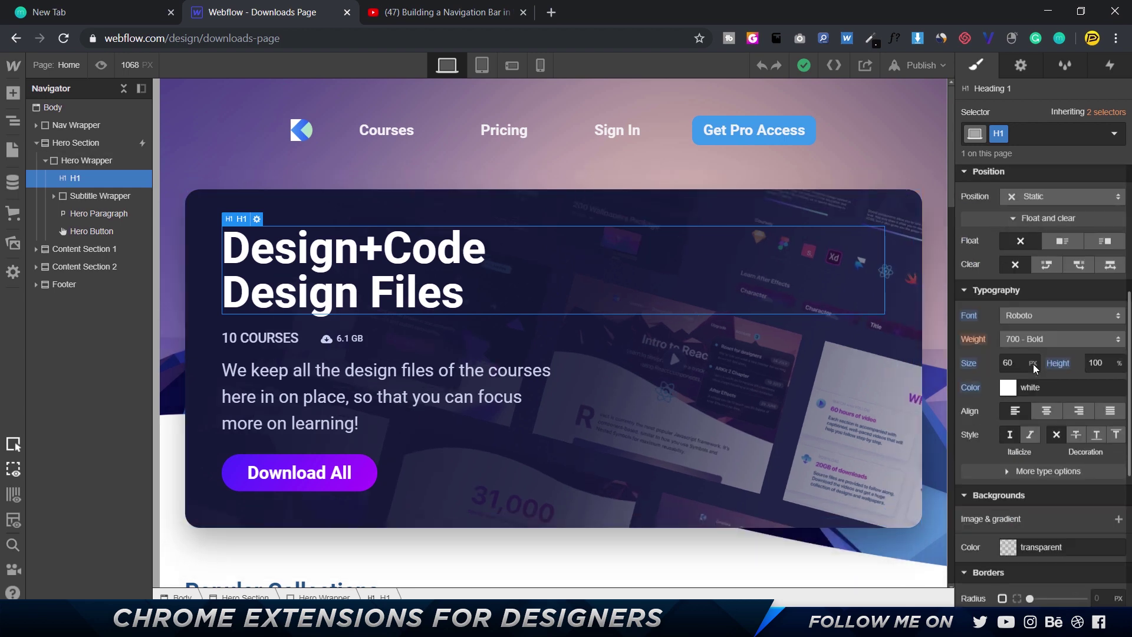
click(1008, 388)
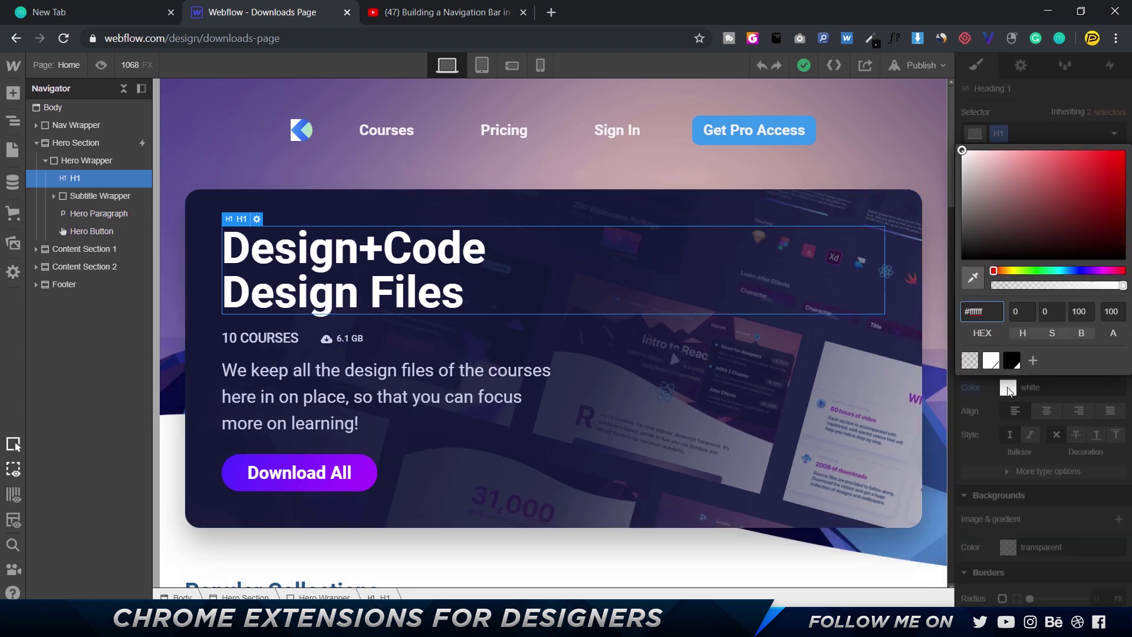
click(973, 277)
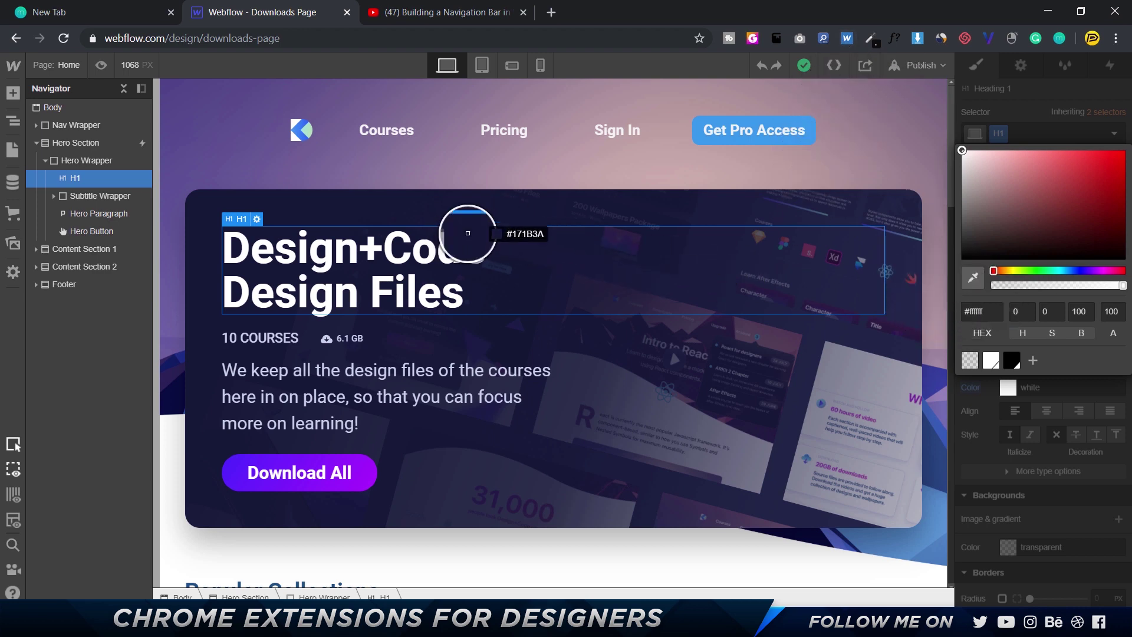
click(656, 112)
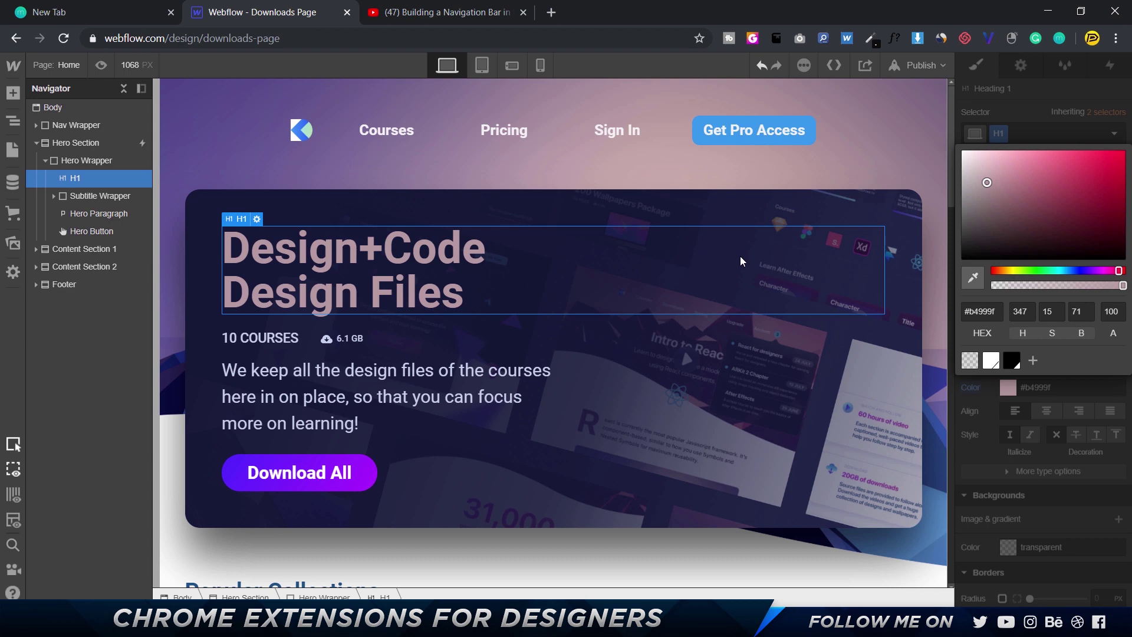
Step: Restore the heading colour to white and switch to the navigation-bar tutorial video tab
key(Escape)
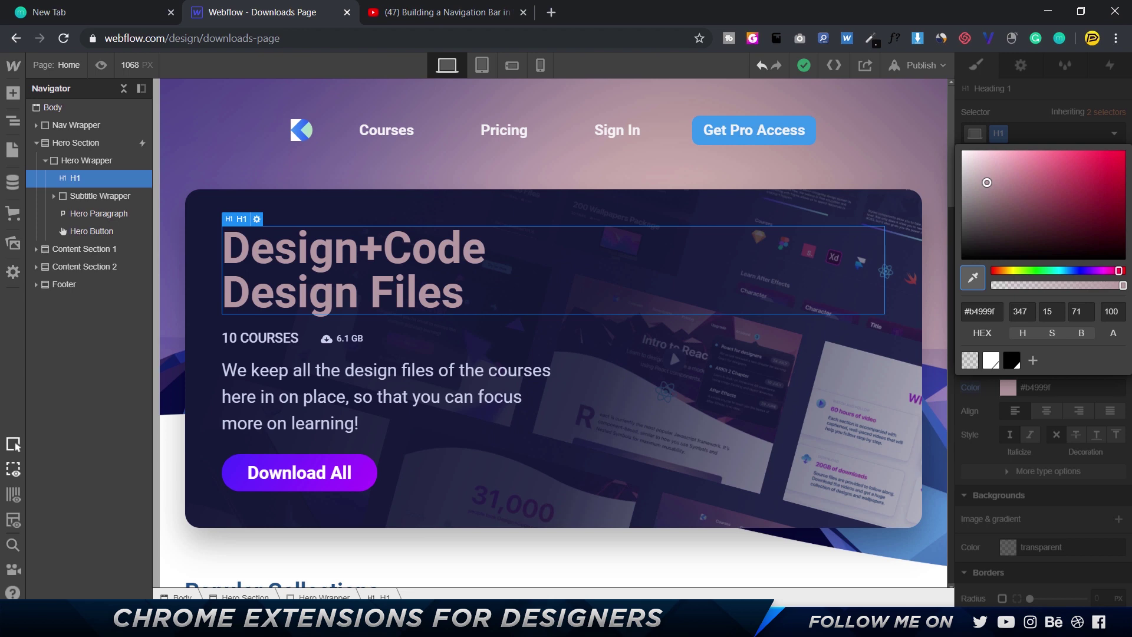
click(991, 360)
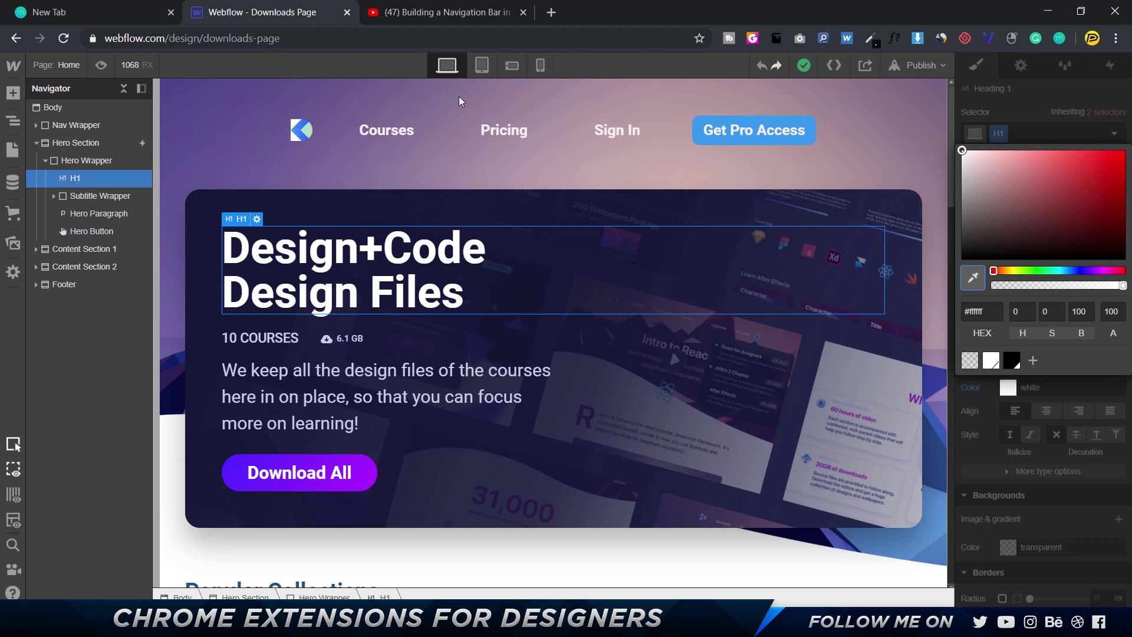
click(437, 15)
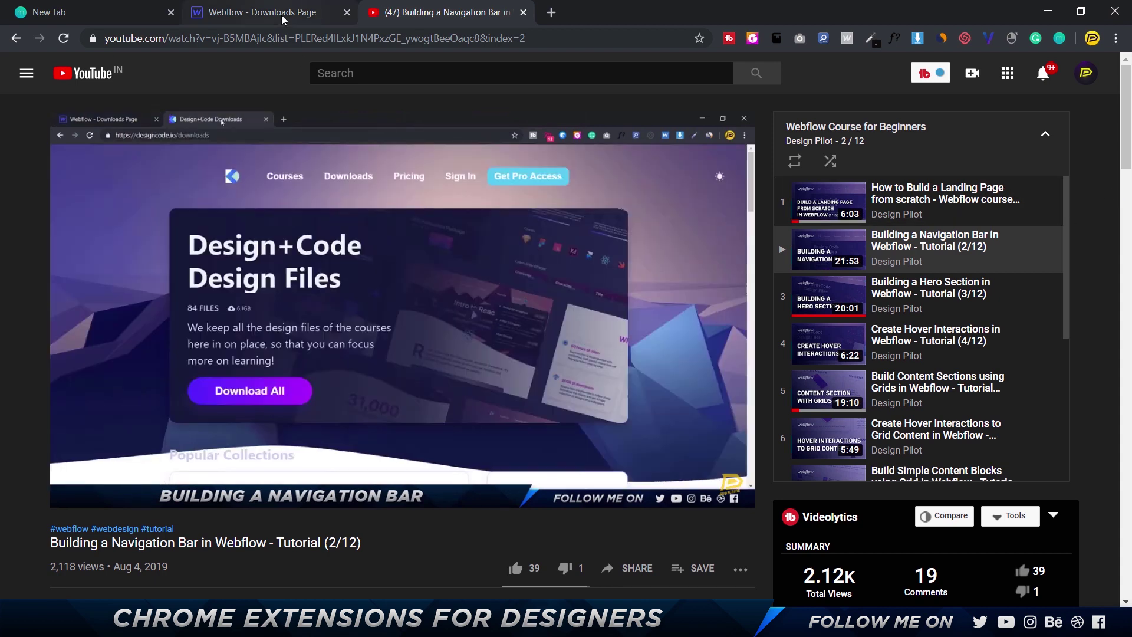
Step: Preview the Webflow Downloads page at desktop width, then at the Phone Landscape breakpoint
click(282, 15)
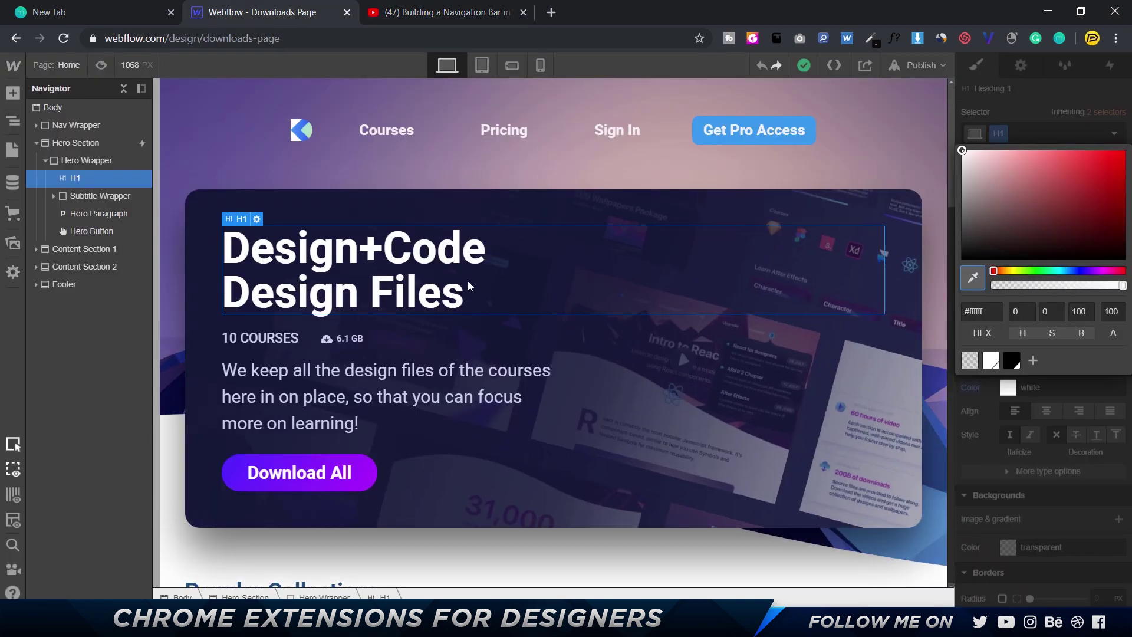
scroll(468, 280, down, 20)
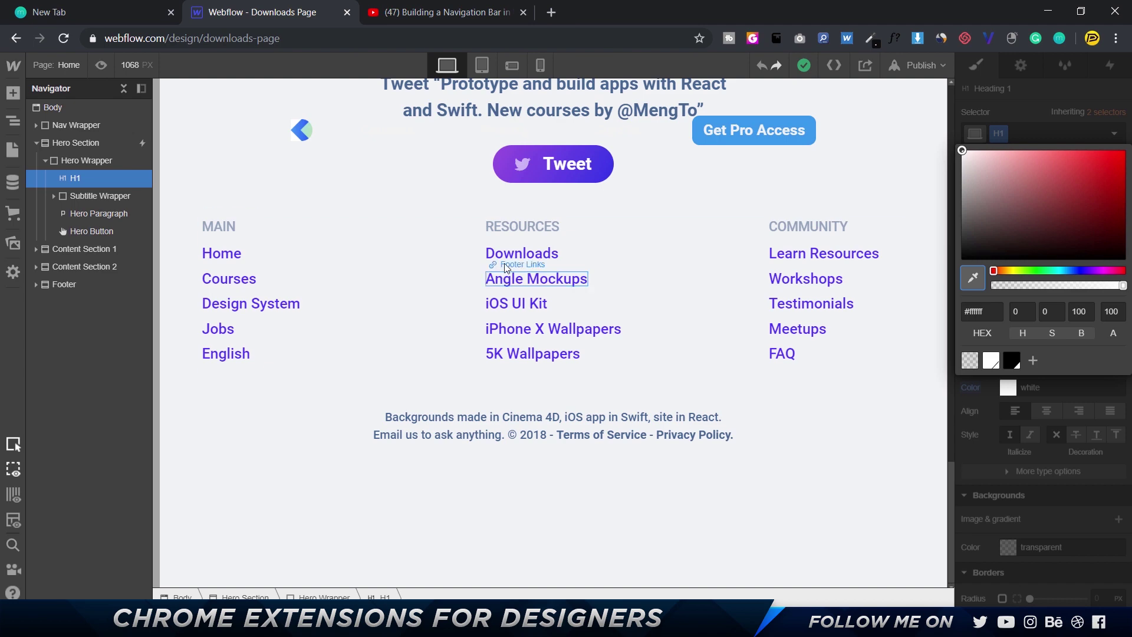
click(101, 64)
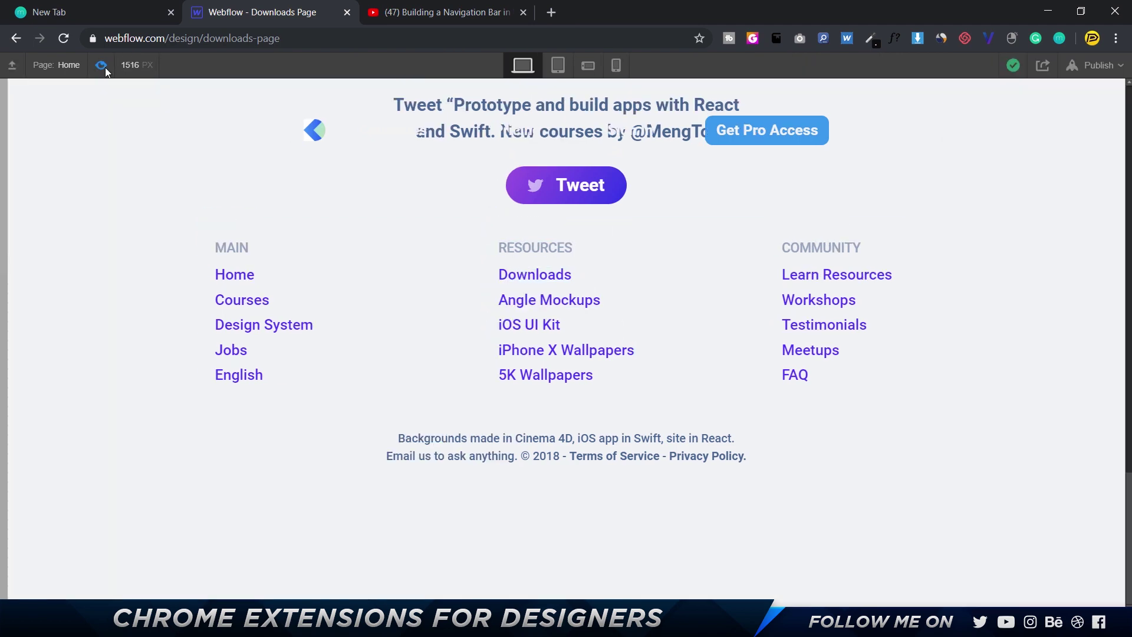
scroll(652, 216, up, 8)
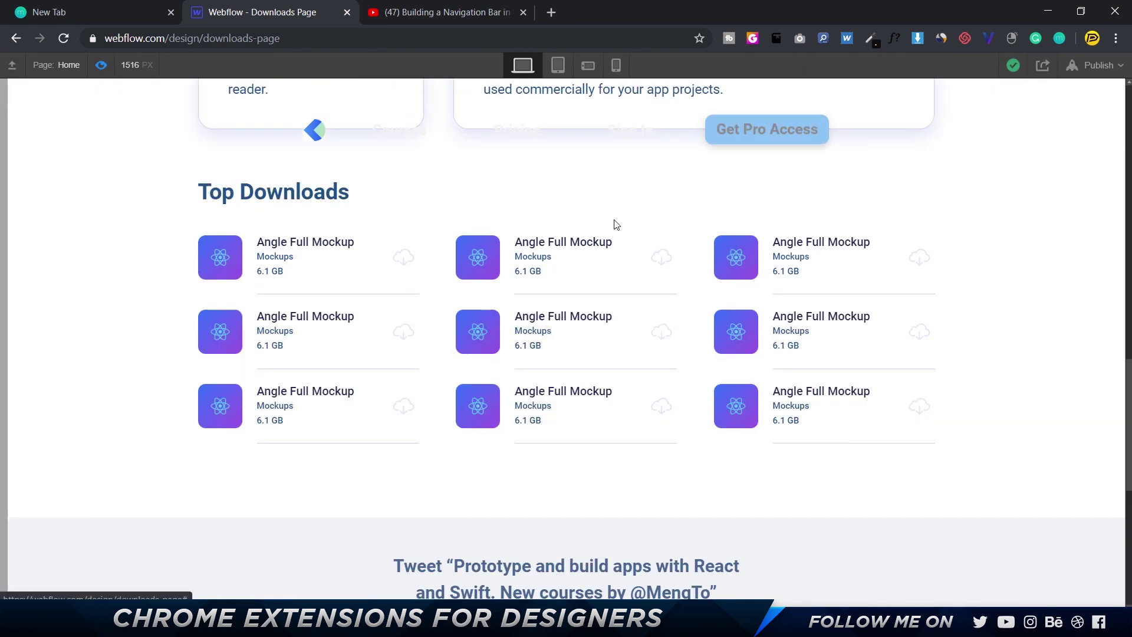
scroll(467, 252, up, 10)
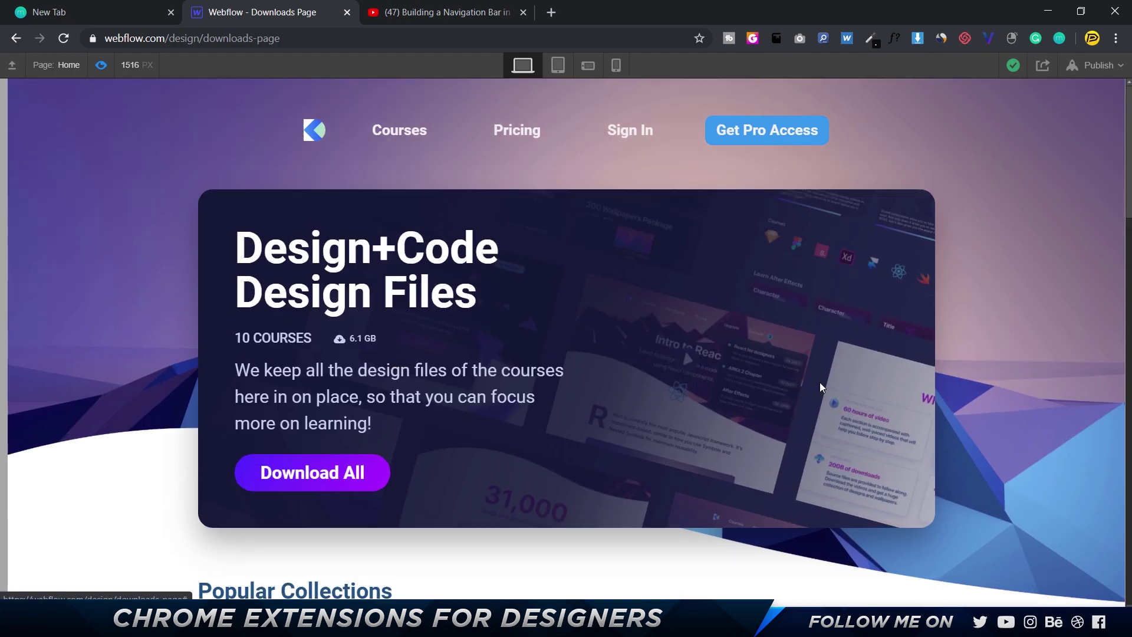
scroll(520, 359, down, 15)
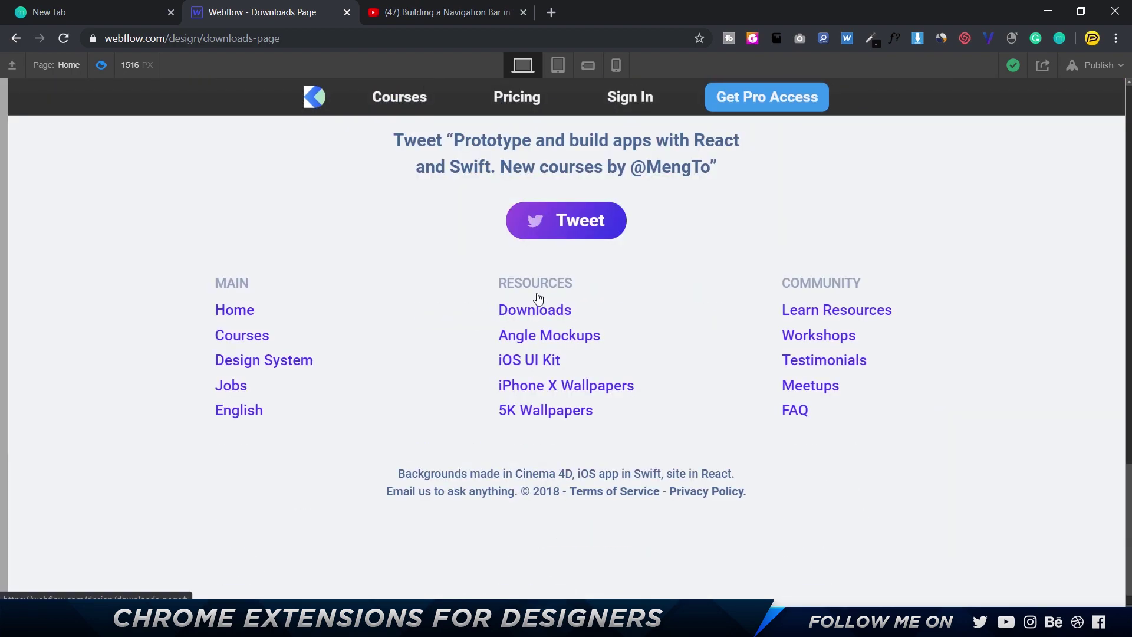
click(588, 65)
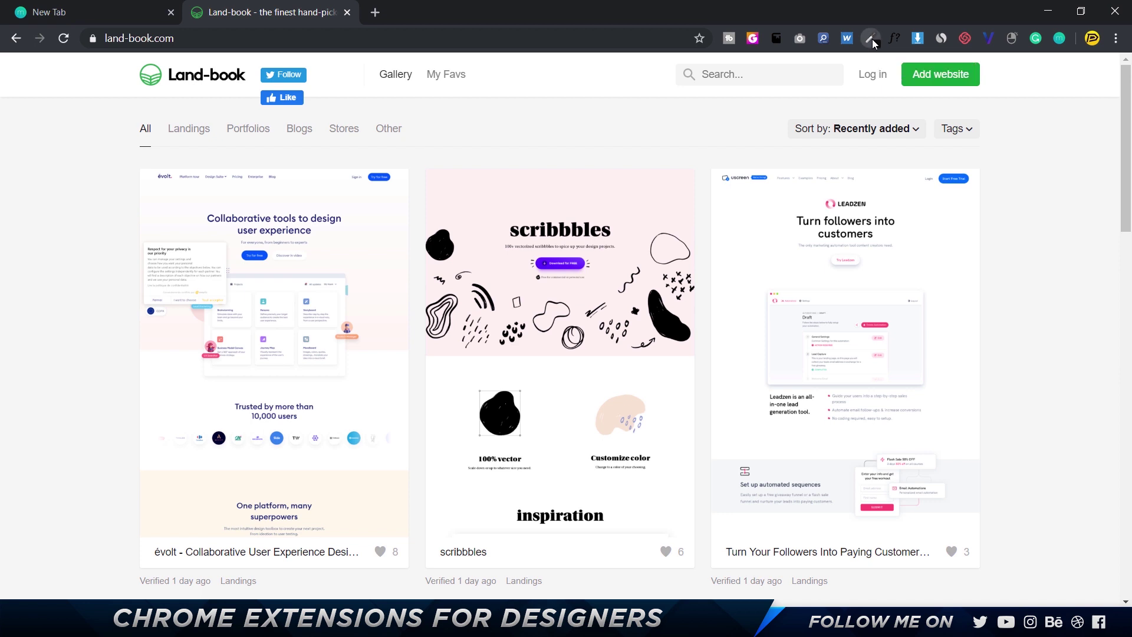
Step: Copy the green #16A13A from Land-book's Add website button with ColorZilla's page picker
click(871, 41)
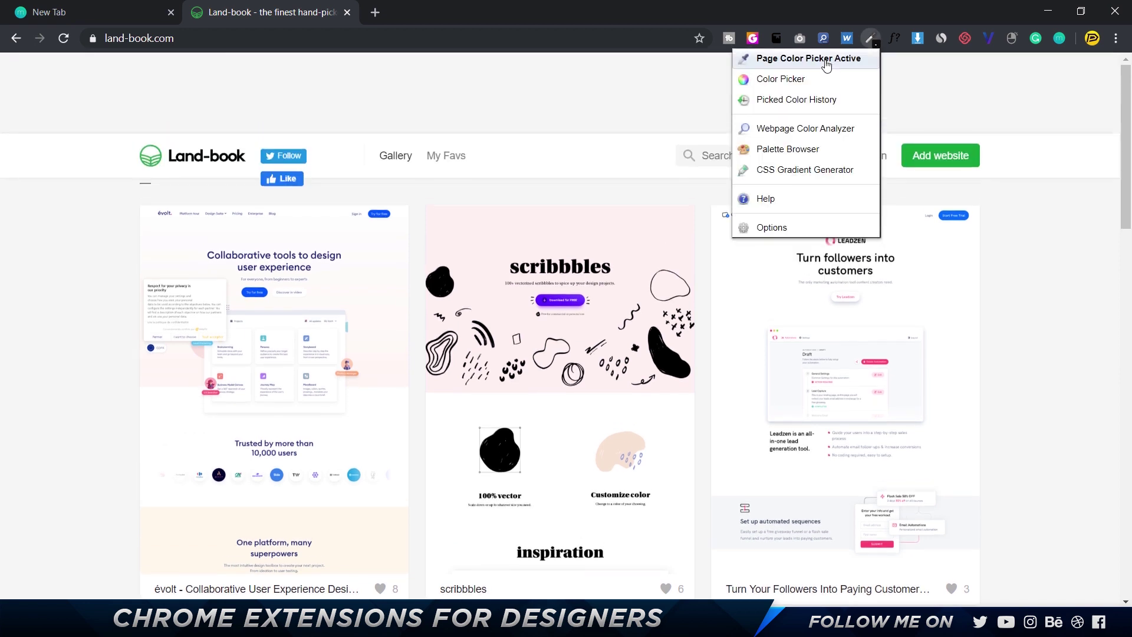
click(826, 65)
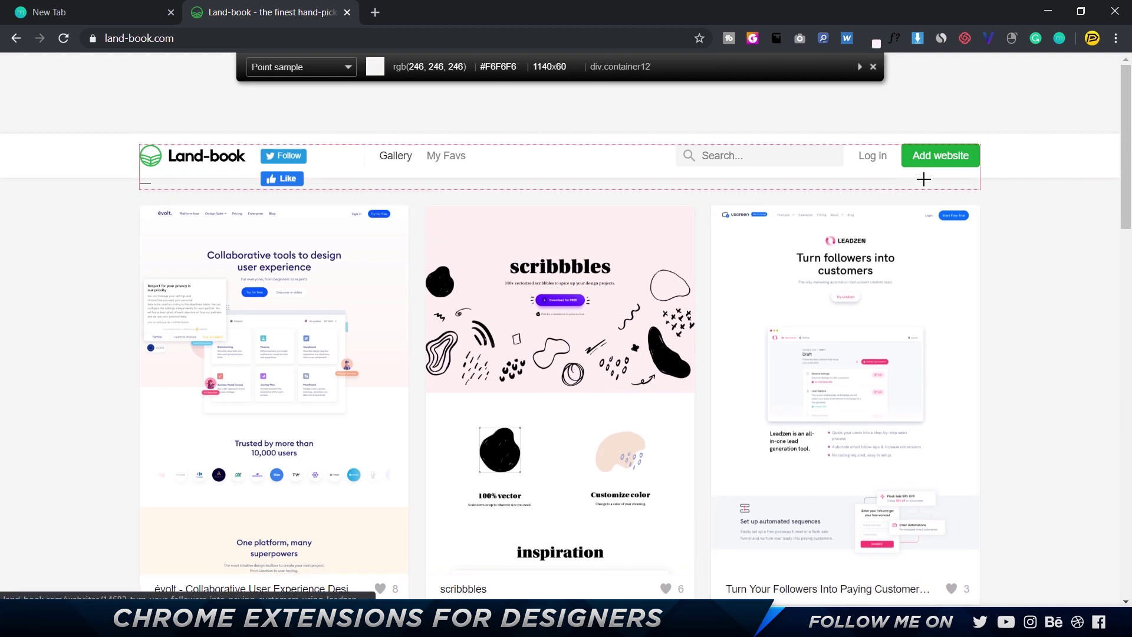
click(973, 153)
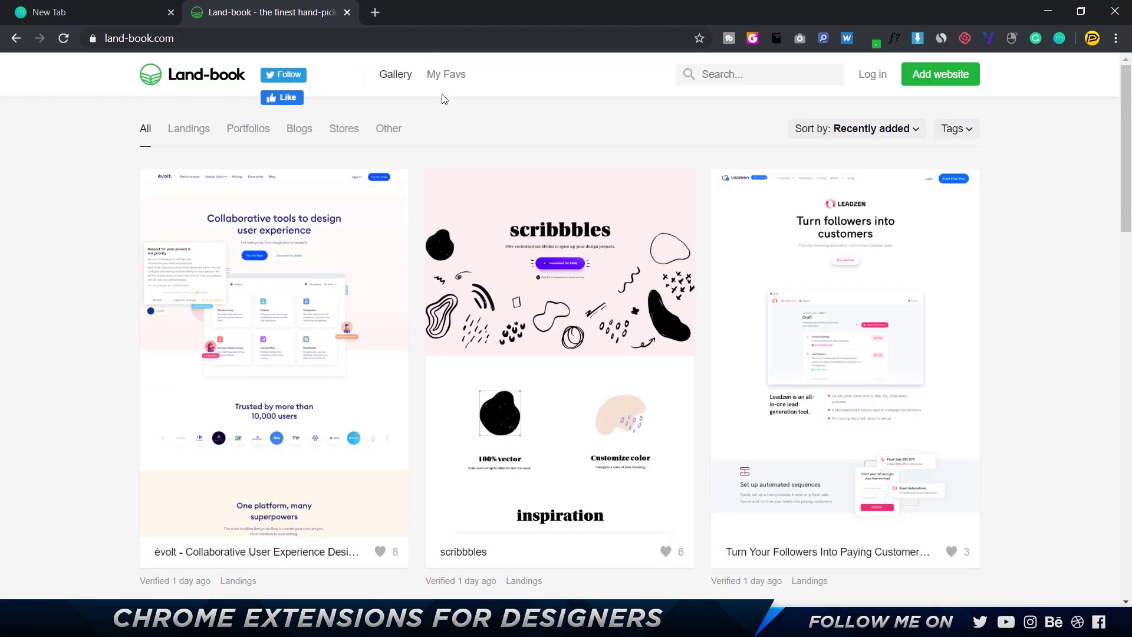
scroll(436, 159, down, 10)
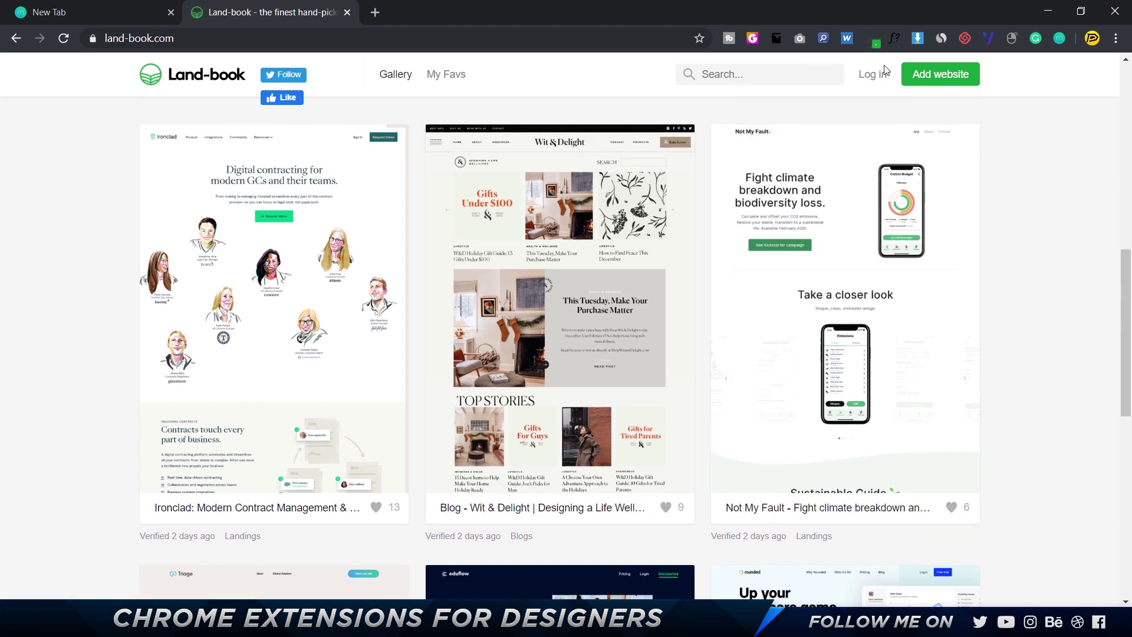
Step: Preview ColorZilla's CSS Gradient Generator, then close its tab
click(871, 39)
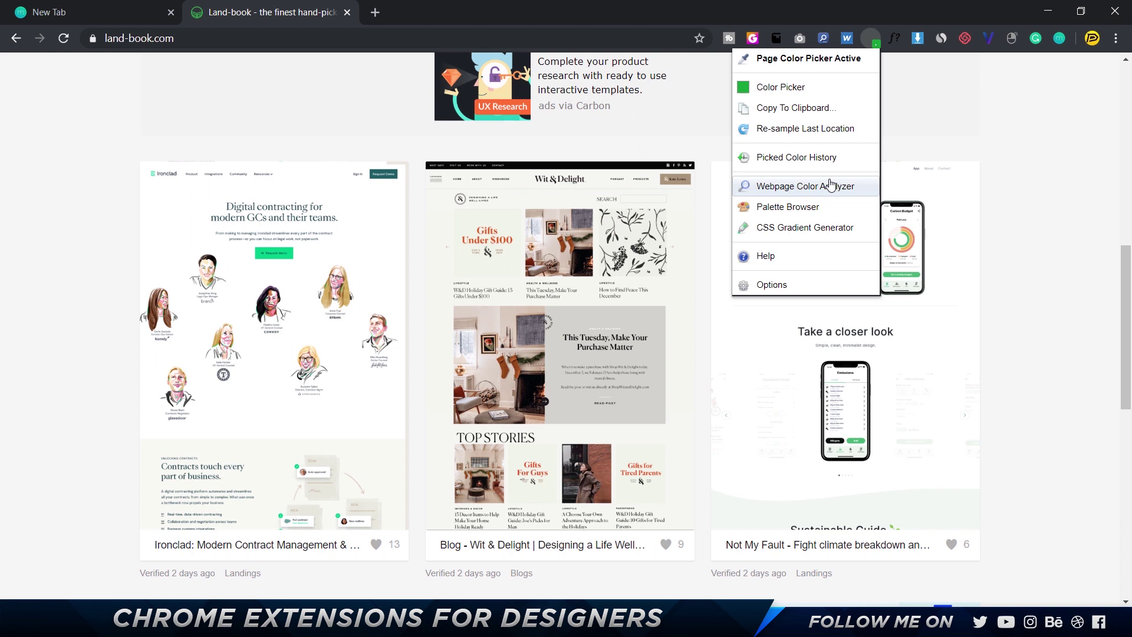
click(832, 235)
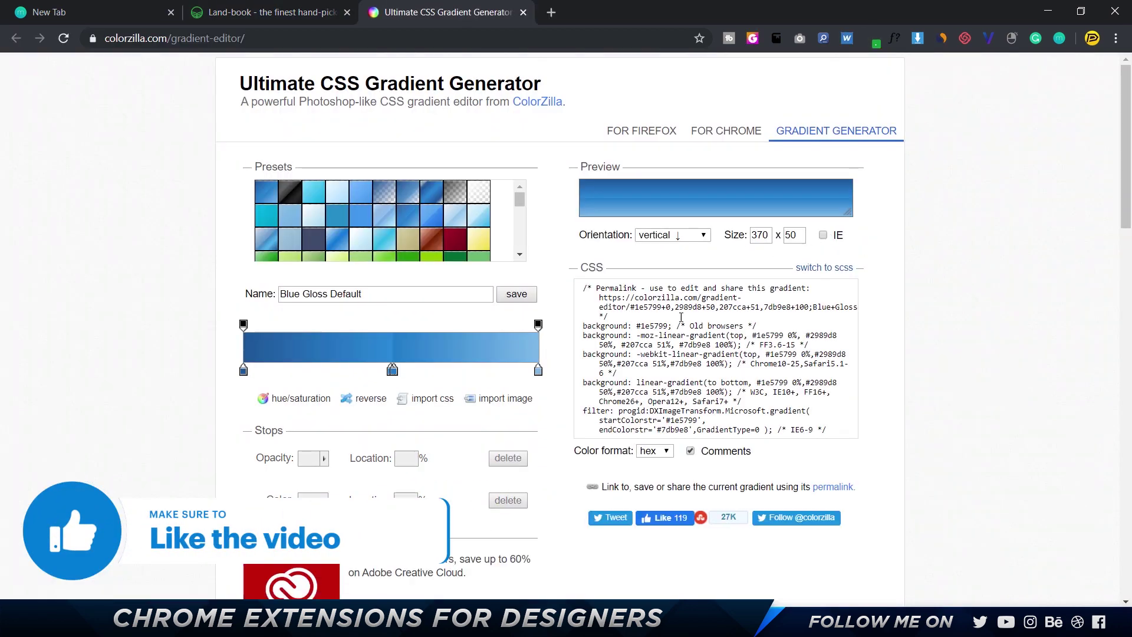
scroll(681, 322, down, 1)
scroll(681, 322, up, 1)
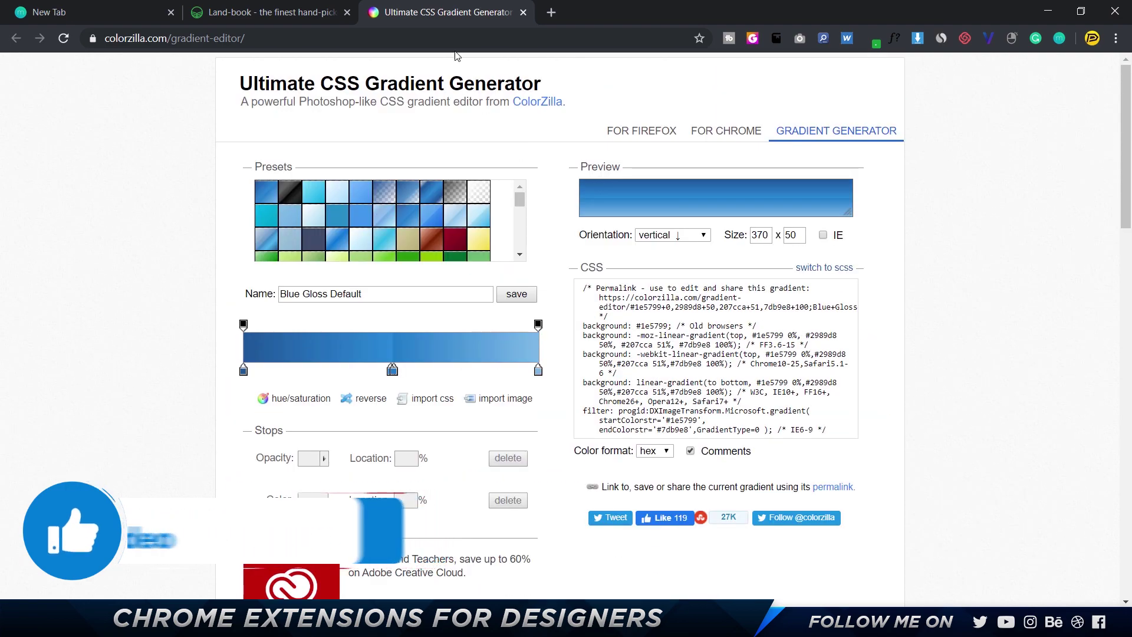
click(522, 13)
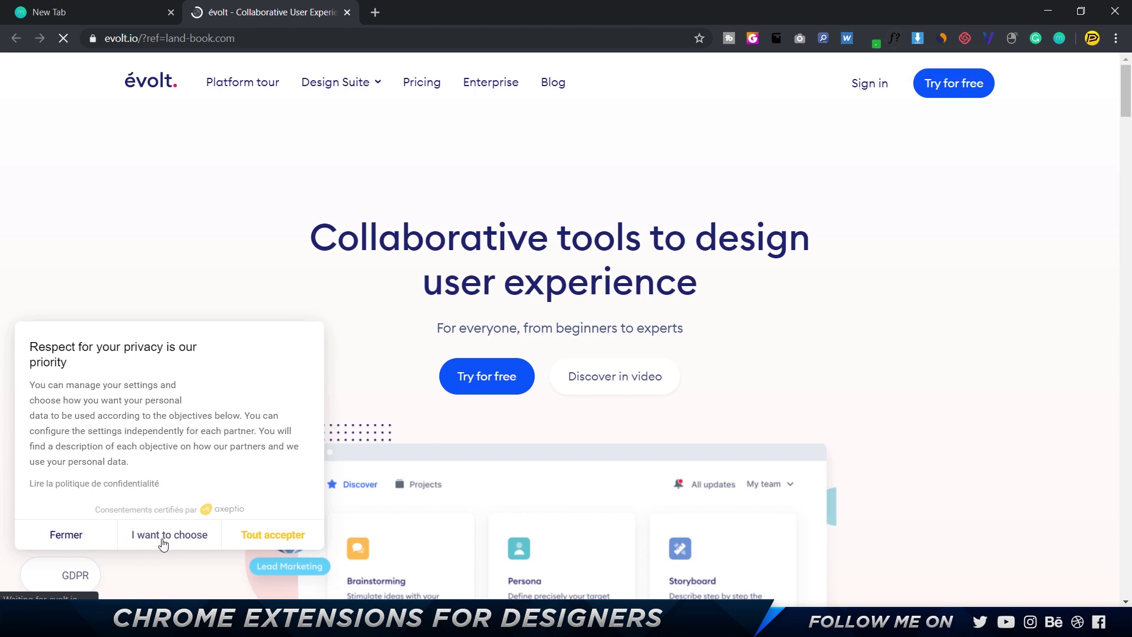
Step: Dismiss évolt's consent banner and use WhatFont: euclid_medium 400 50px heading, euclid_regular 400 body
click(63, 536)
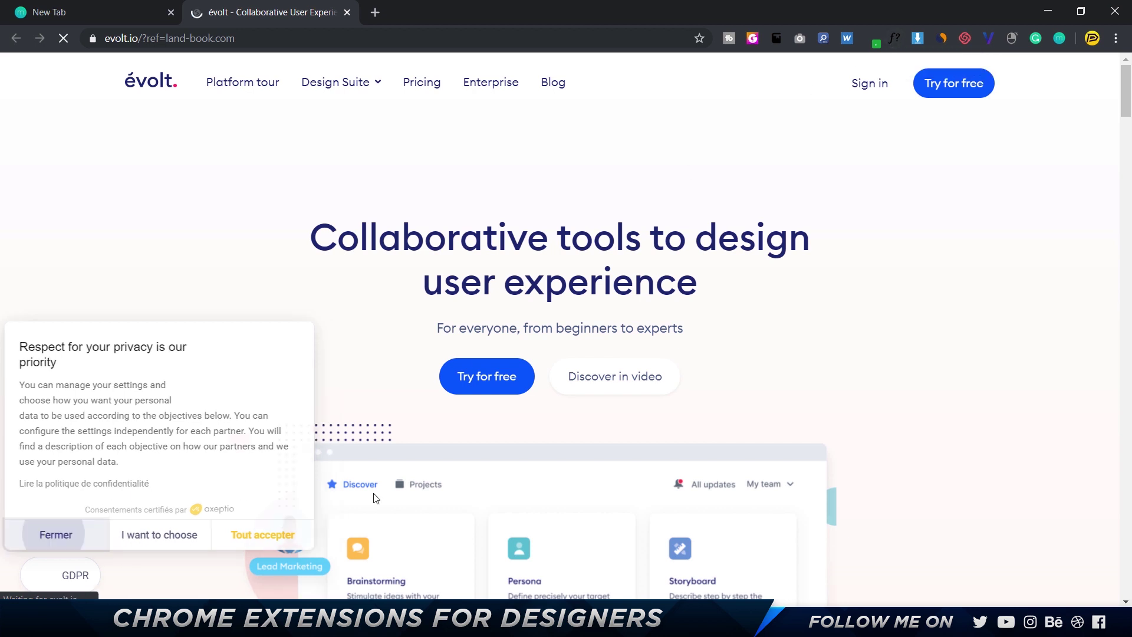
click(895, 39)
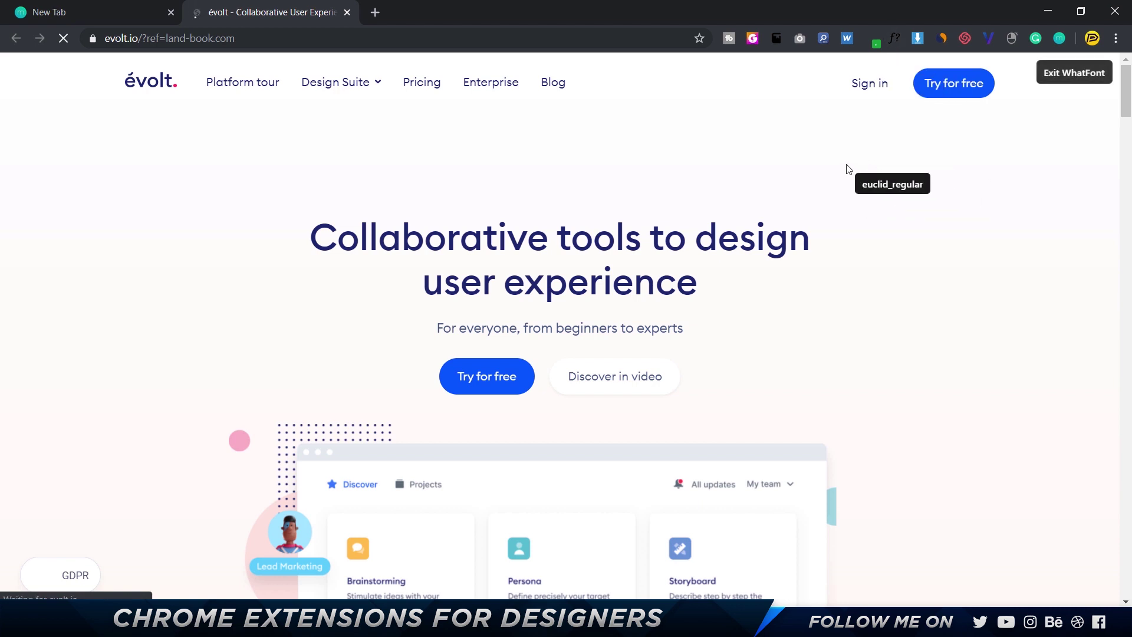
click(622, 243)
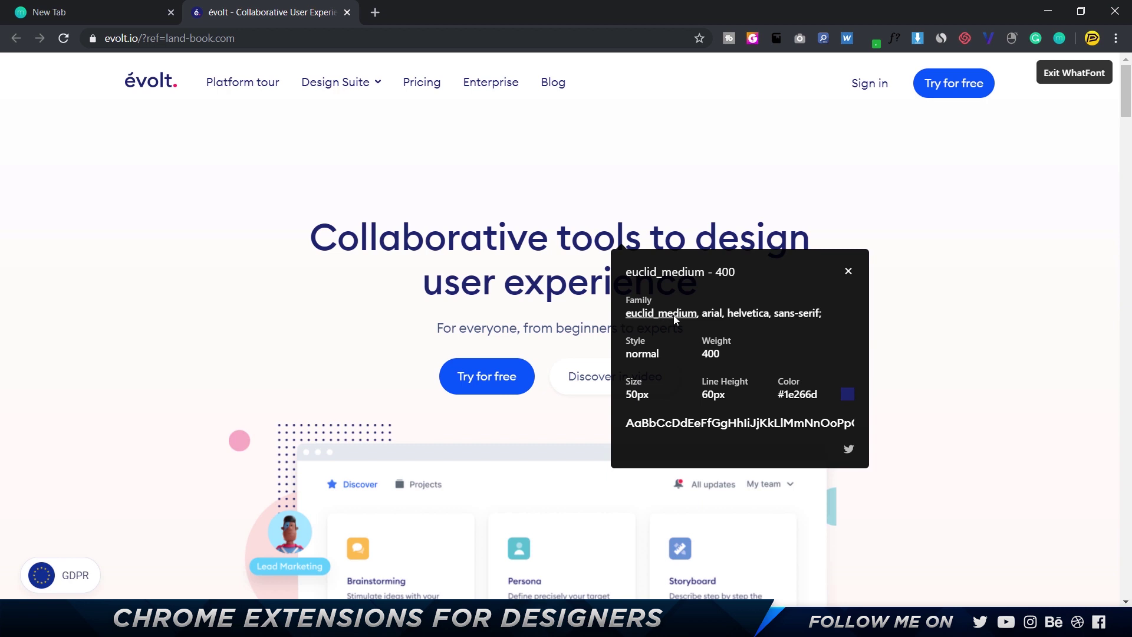
scroll(821, 285, down, 10)
click(759, 308)
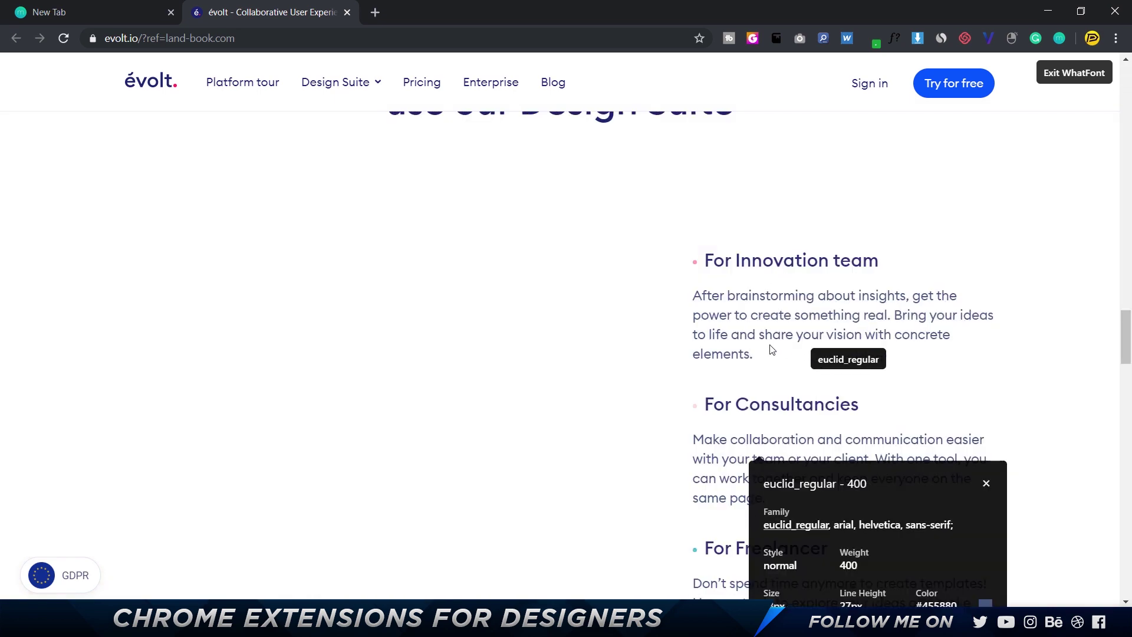
scroll(744, 333, down, 5)
scroll(821, 290, down, 7)
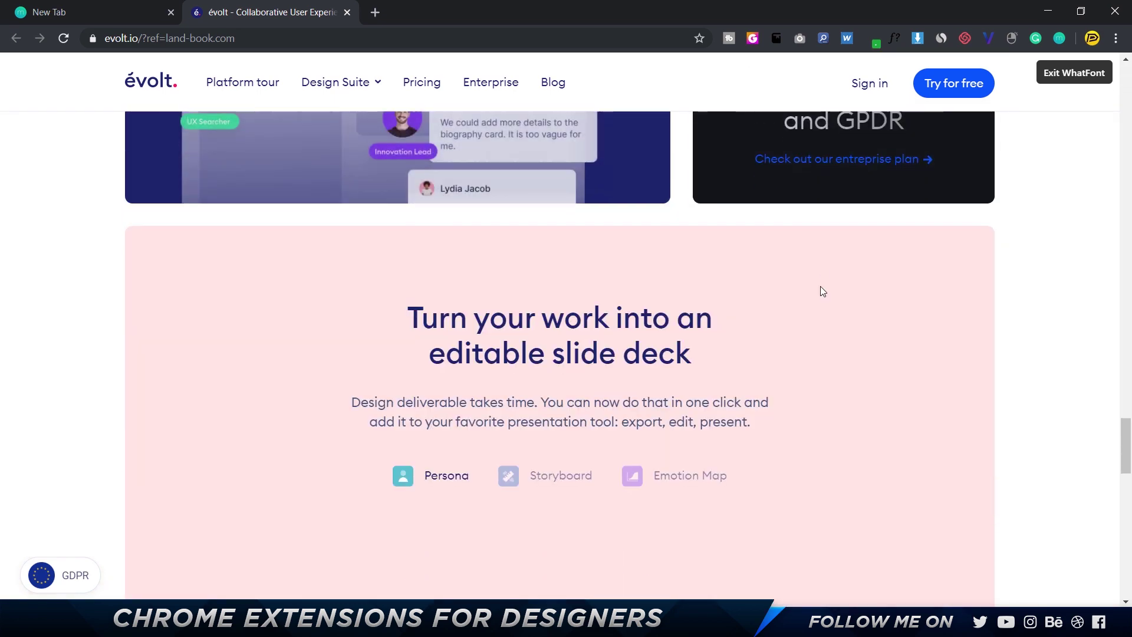
scroll(821, 290, up, 10)
scroll(821, 290, down, 14)
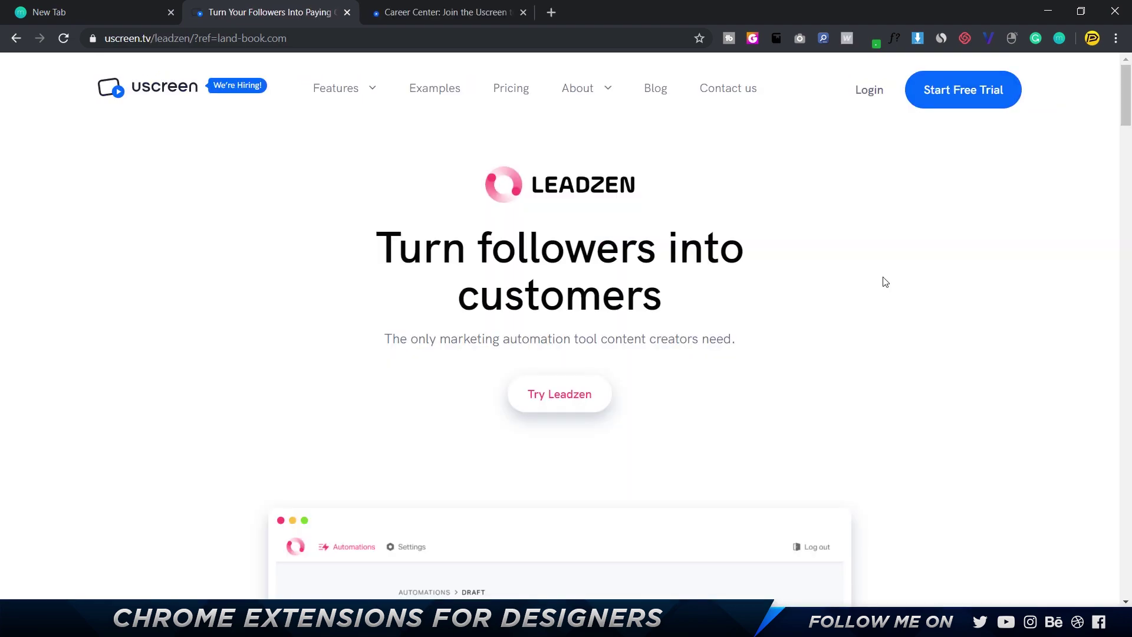
Step: List every Leadzen page image in Image Downloader and browse the thumbnails
click(919, 38)
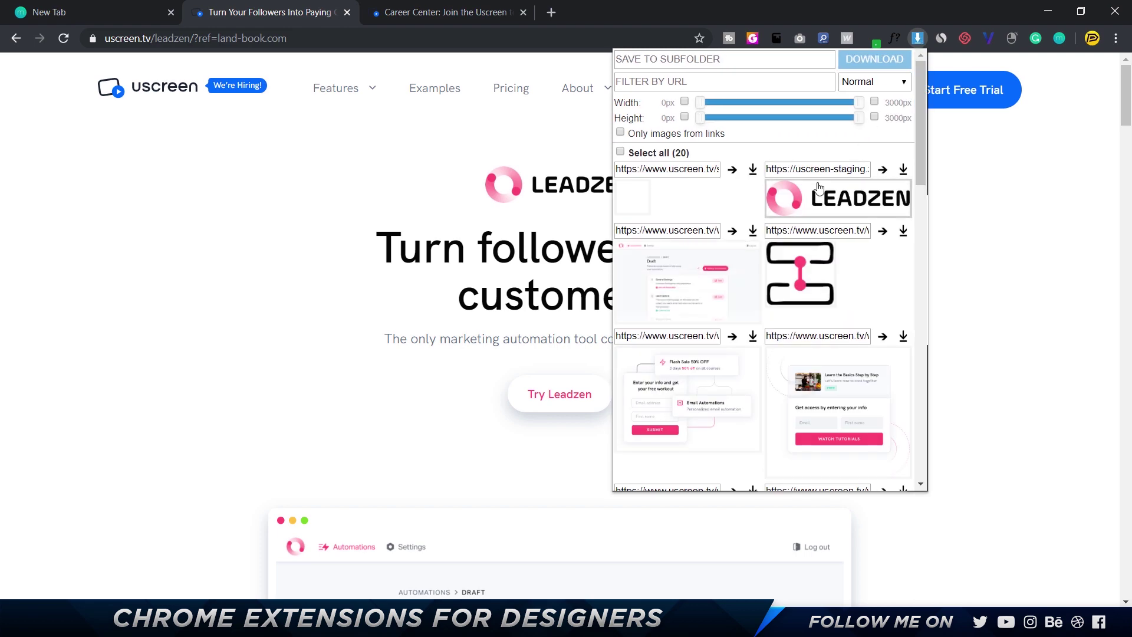
scroll(801, 235, down, 4)
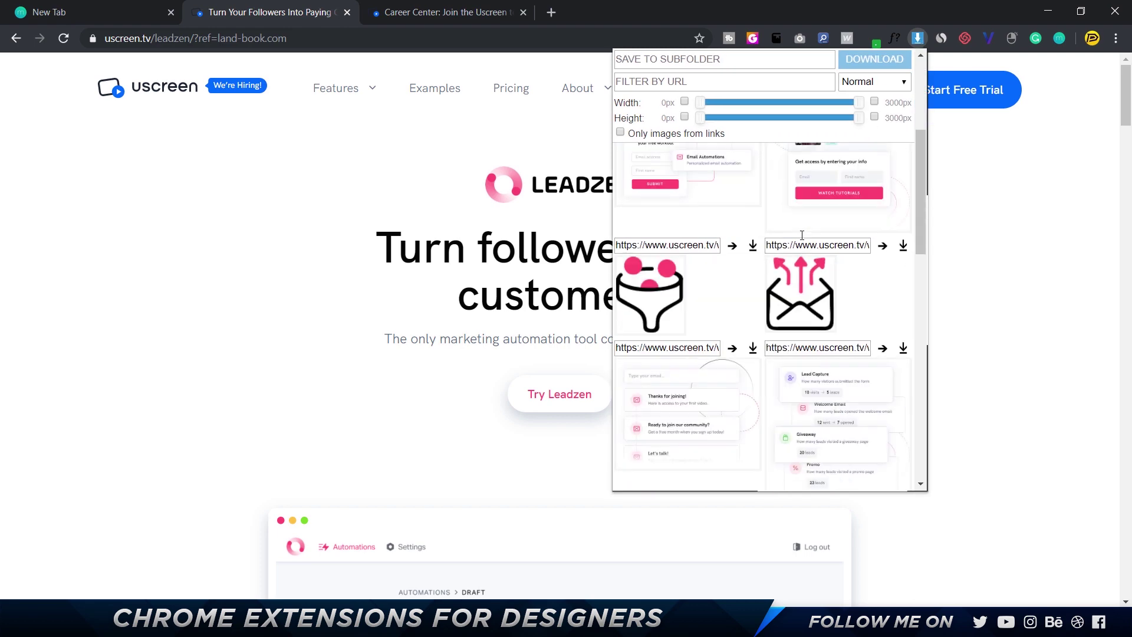
scroll(802, 235, down, 6)
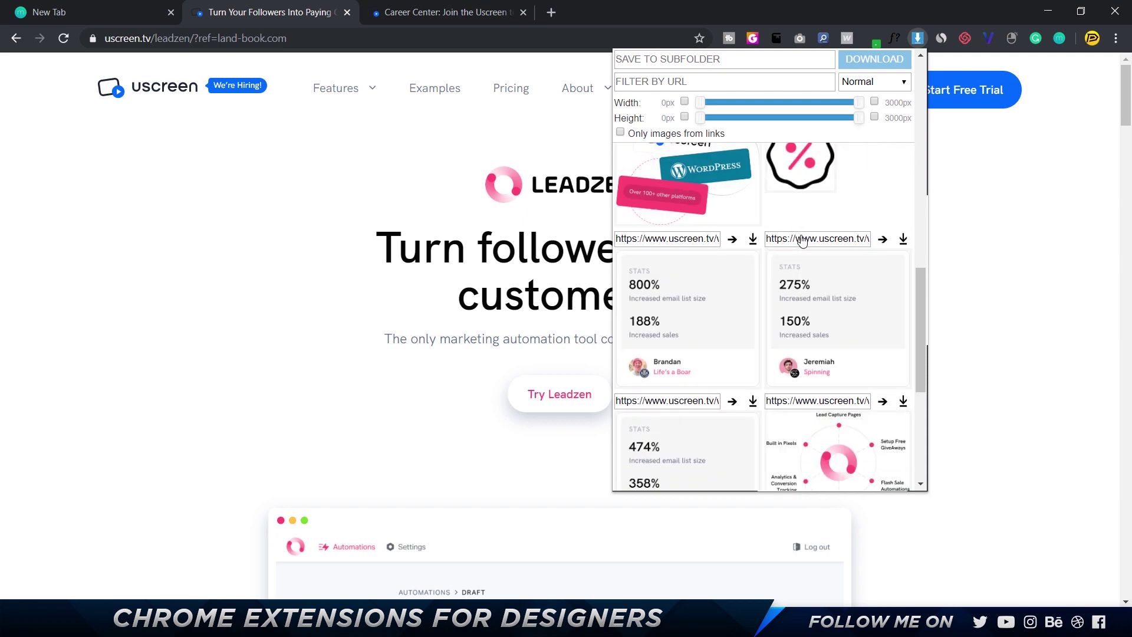
scroll(801, 234, down, 3)
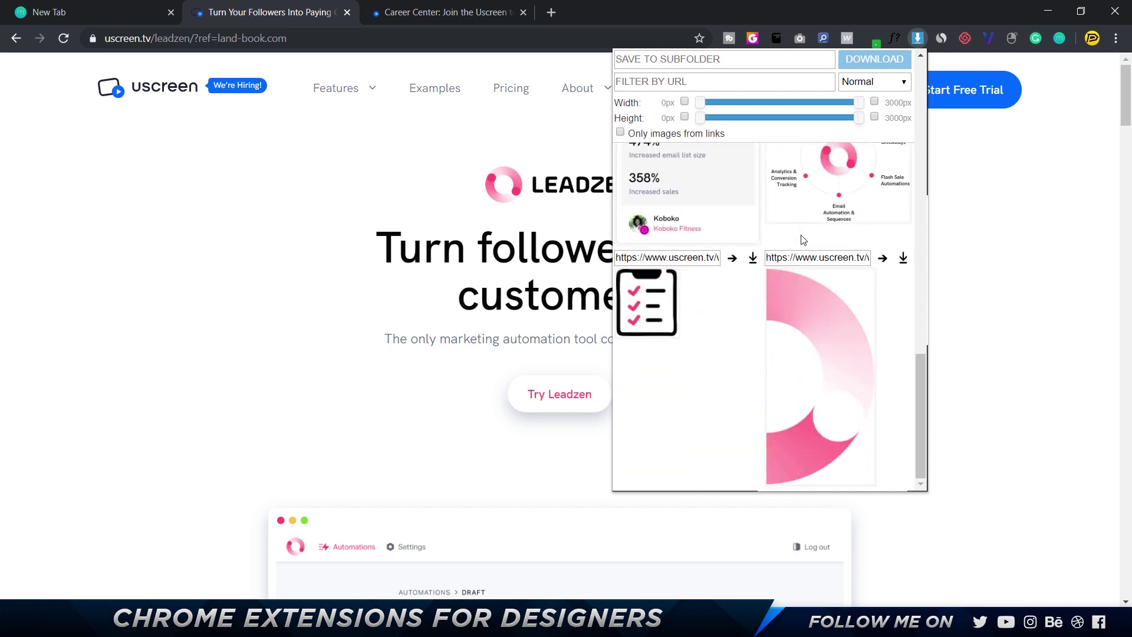
scroll(800, 235, up, 3)
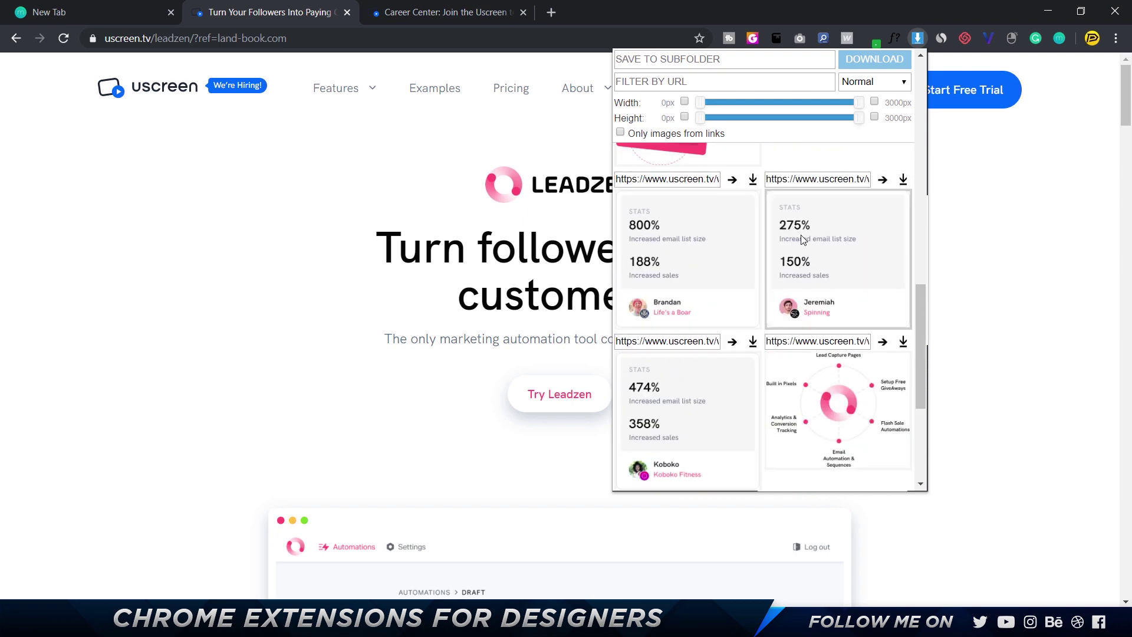
scroll(800, 235, up, 4)
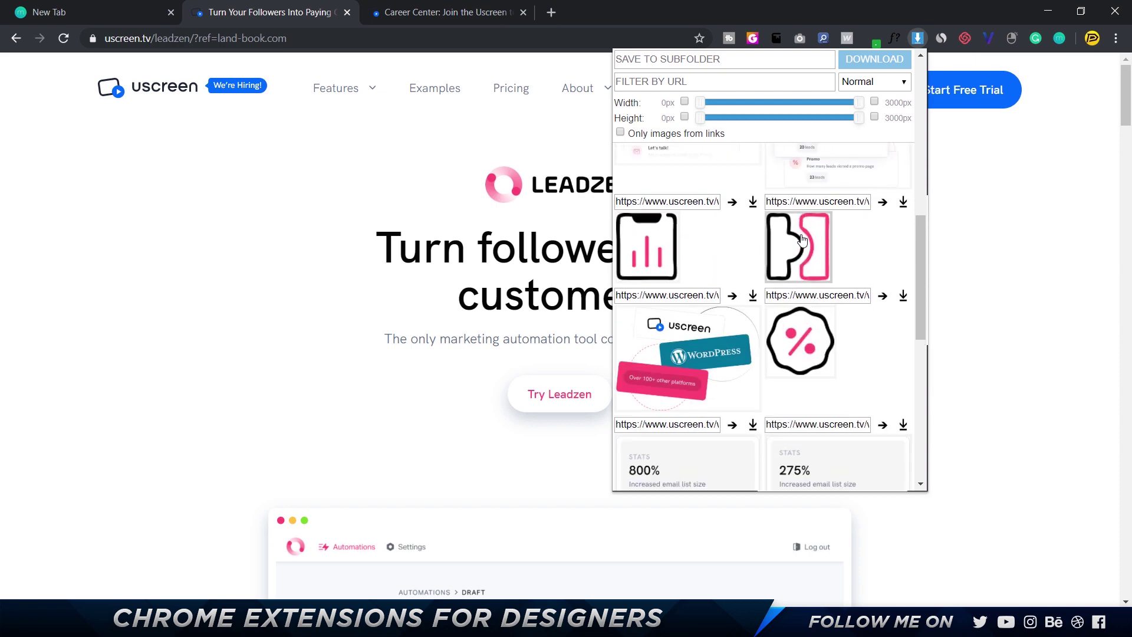
right_click(802, 239)
click(878, 222)
scroll(788, 224, up, 5)
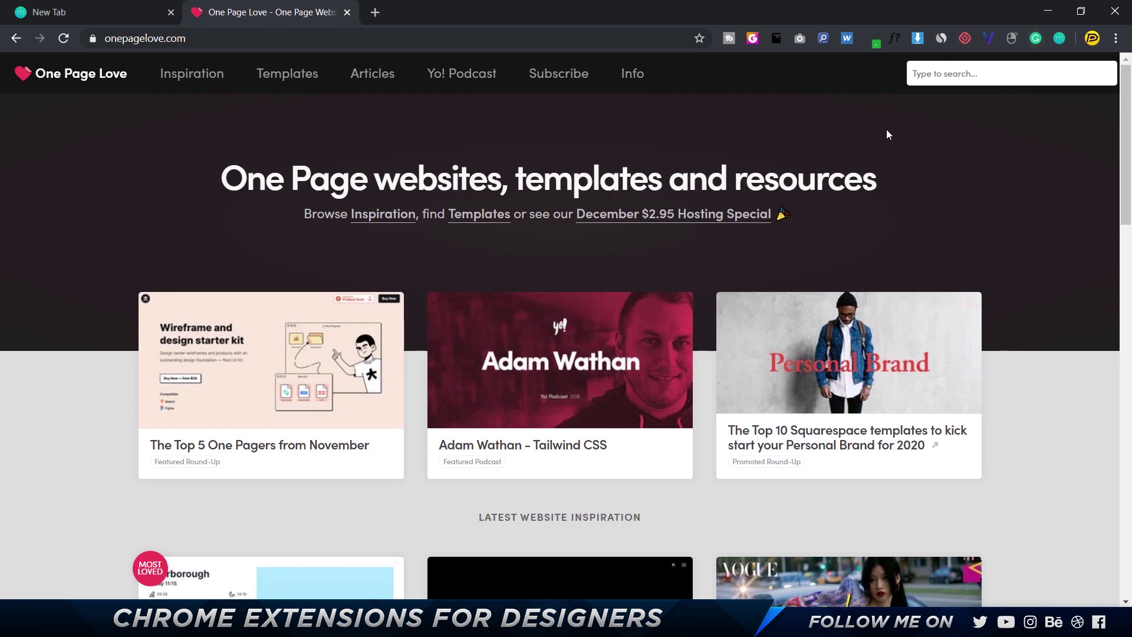
Step: Scroll One Page Love to its Latest Website Inspiration cards
scroll(879, 144, down, 8)
scroll(880, 153, up, 2)
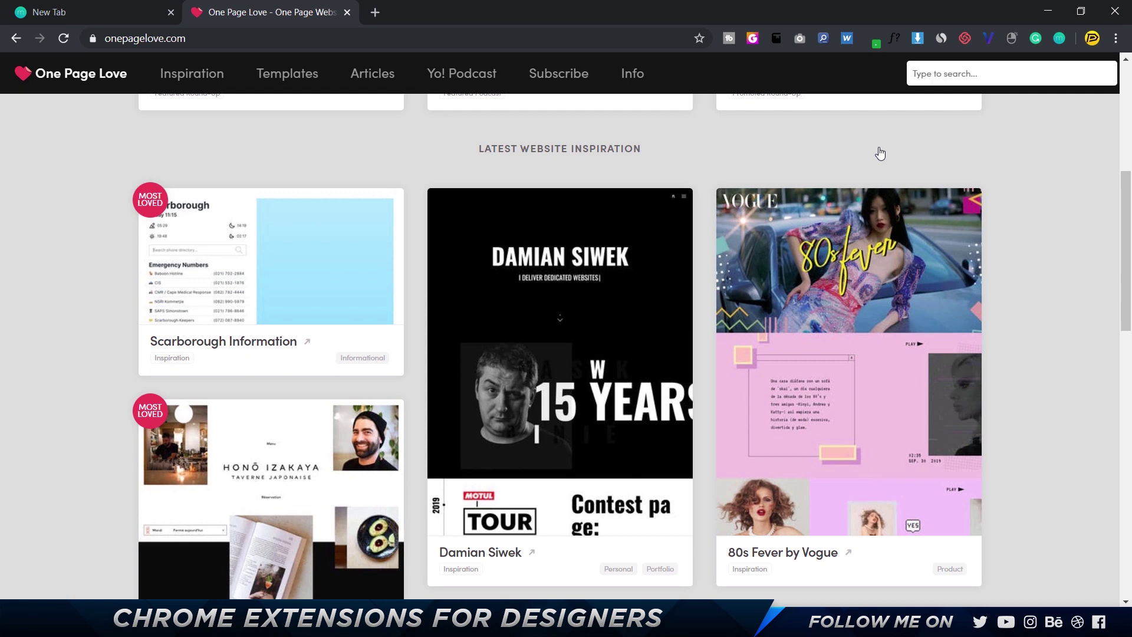
Step: Open SimilarWeb for onepagelove.com and review Top 5 Countries, Traffic Sources, ranks and visits
click(940, 39)
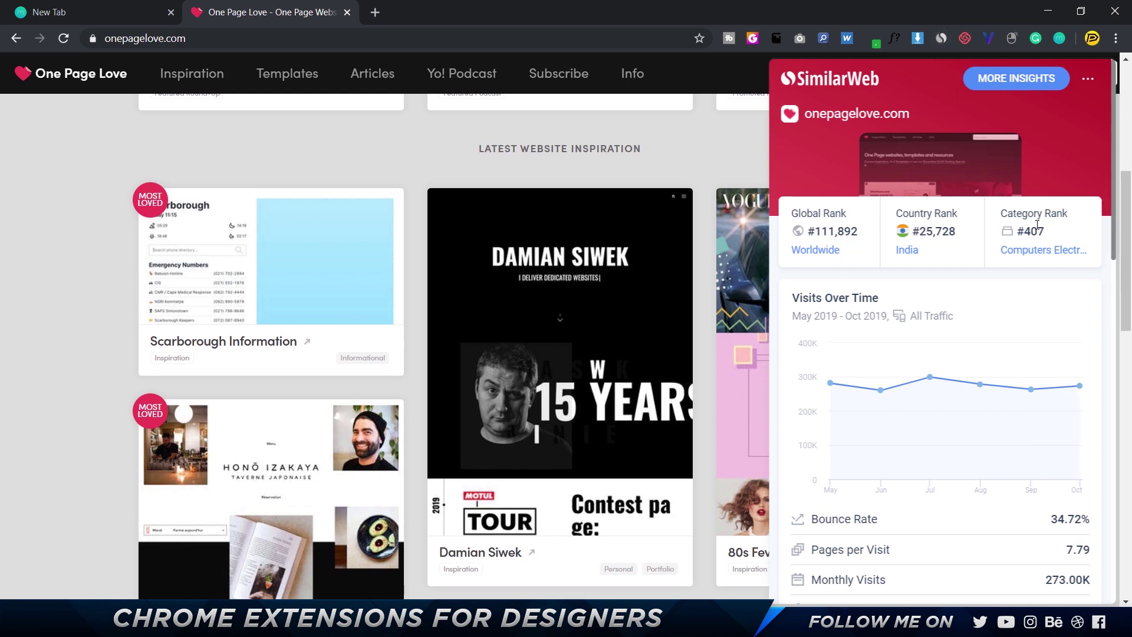
scroll(899, 357, down, 2)
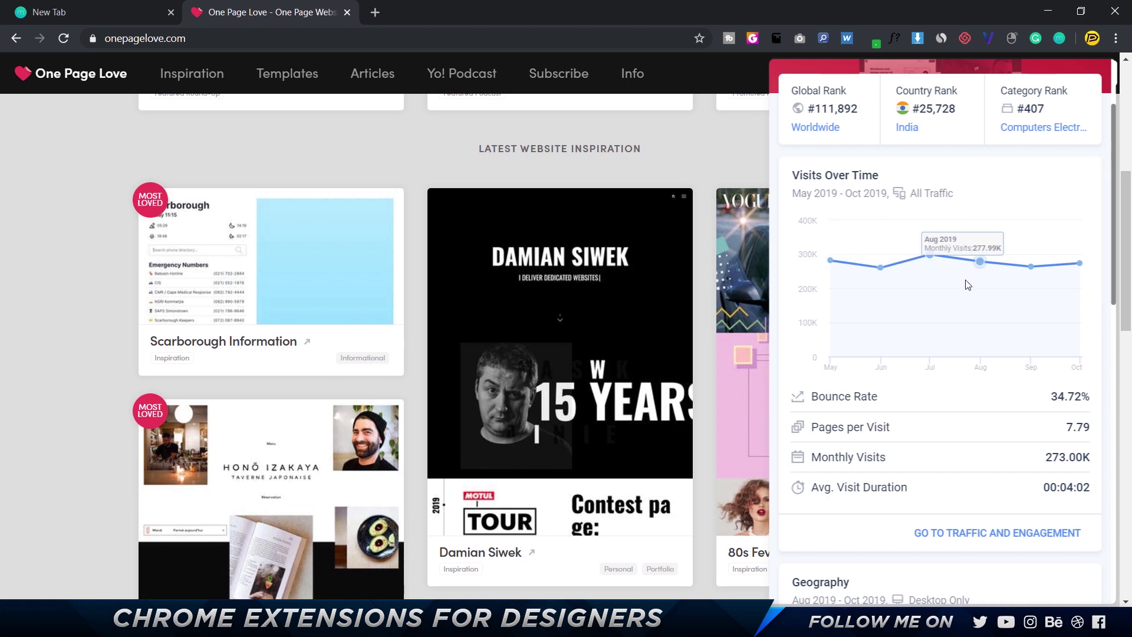
scroll(965, 281, down, 4)
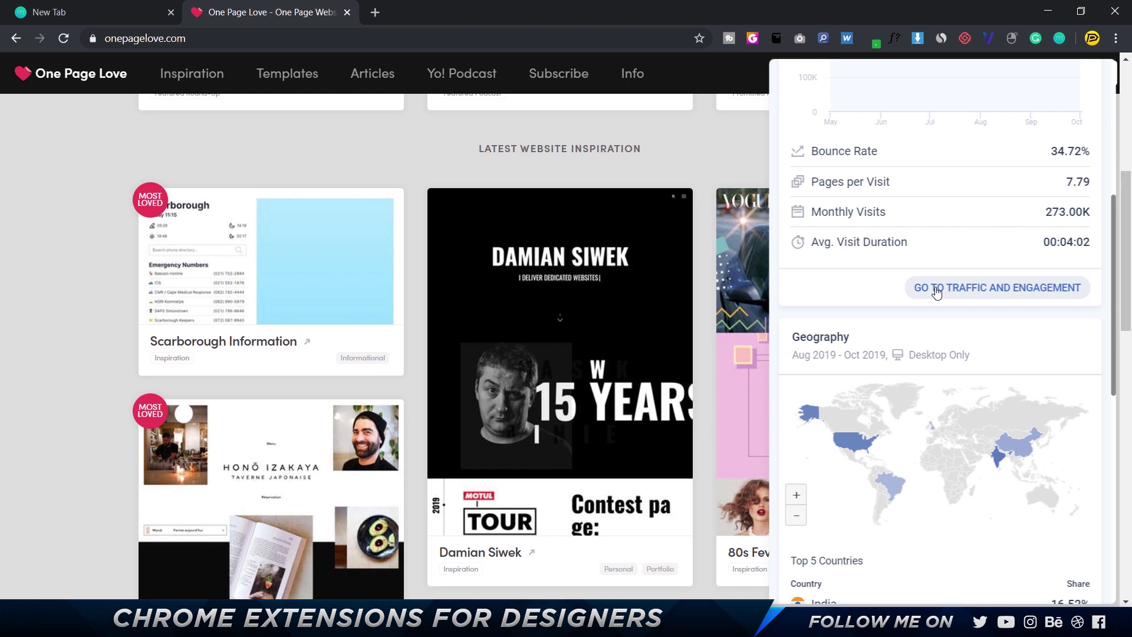
scroll(937, 291, down, 2)
scroll(963, 320, down, 6)
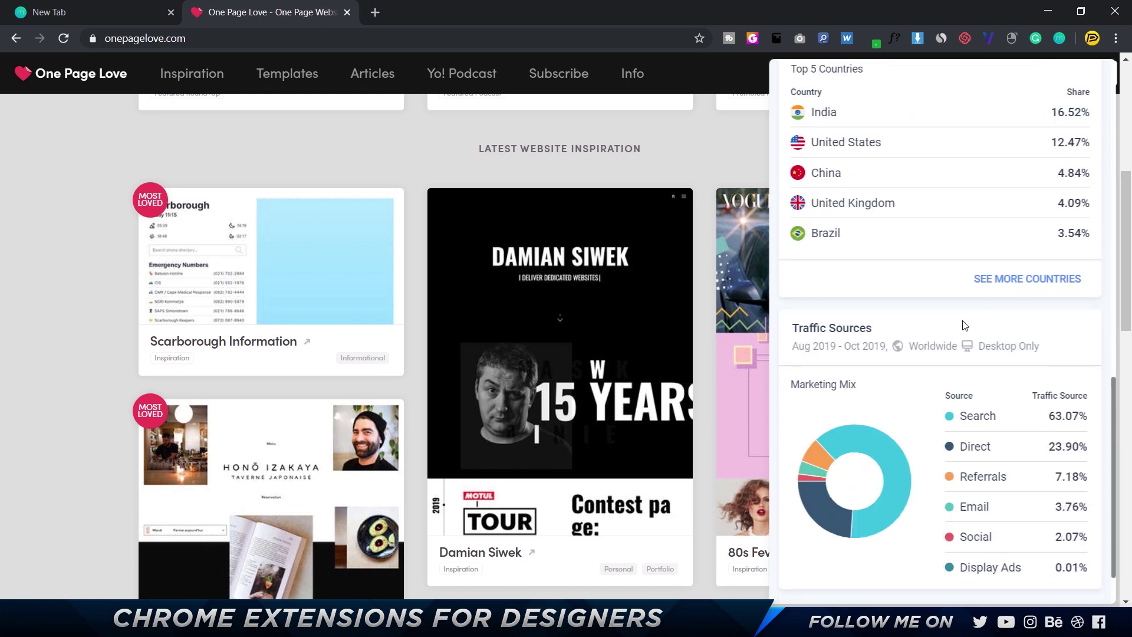
scroll(964, 325, up, 1)
scroll(964, 325, down, 1)
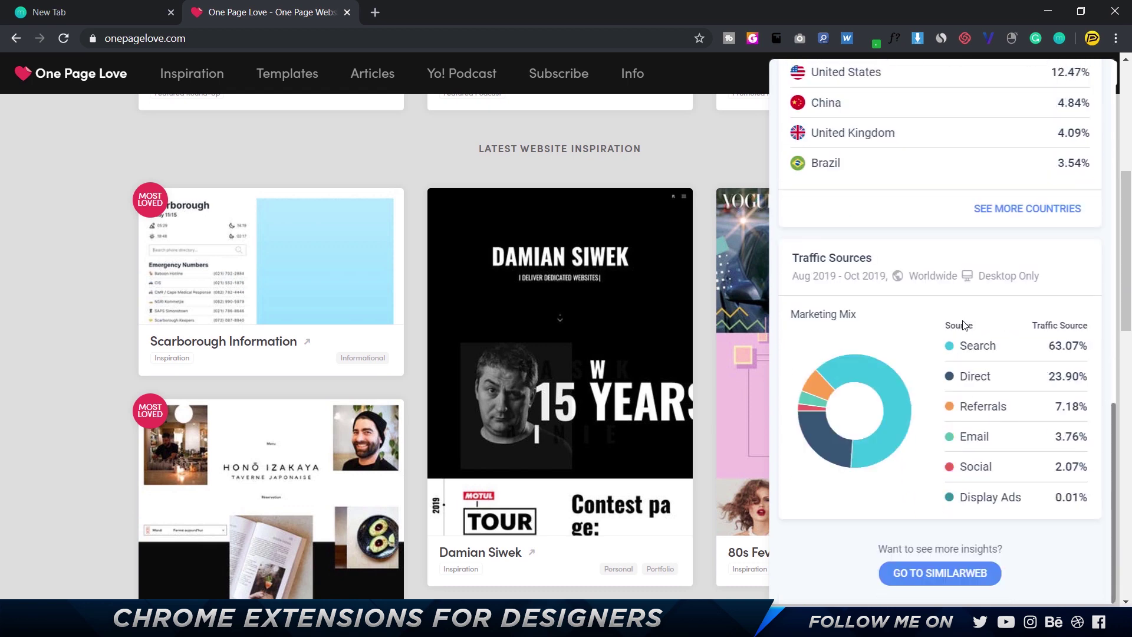
scroll(964, 325, up, 12)
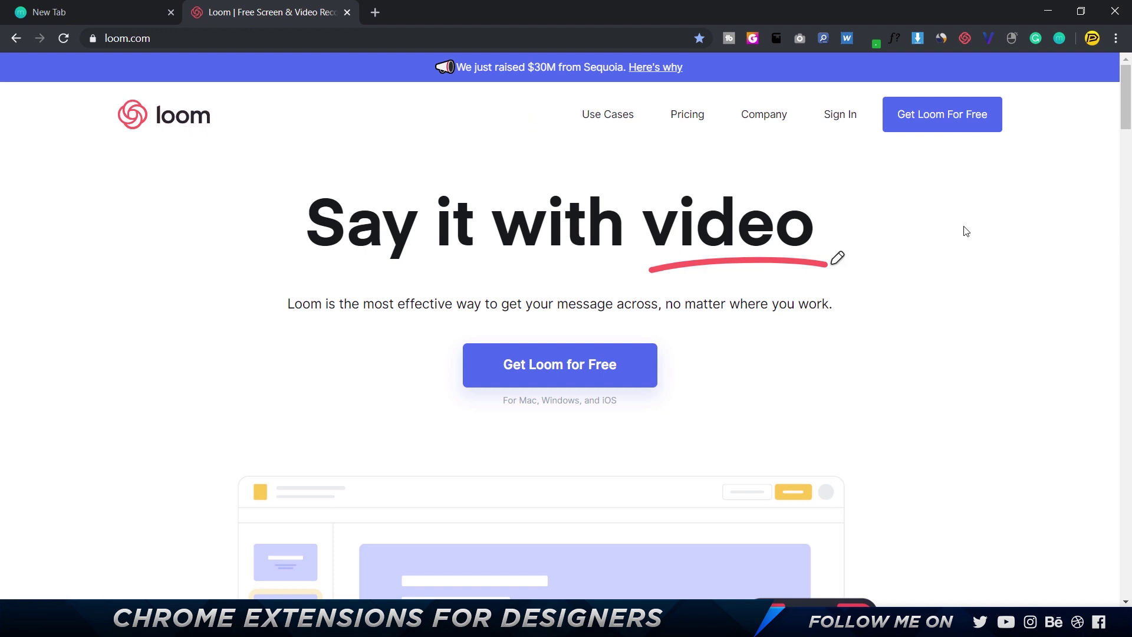
Step: Scroll down through Loom's homepage sections and back up to the 'Say it with video' hero
scroll(966, 231, down, 3)
scroll(965, 231, up, 3)
scroll(966, 232, down, 1)
scroll(965, 232, down, 3)
scroll(965, 232, down, 2)
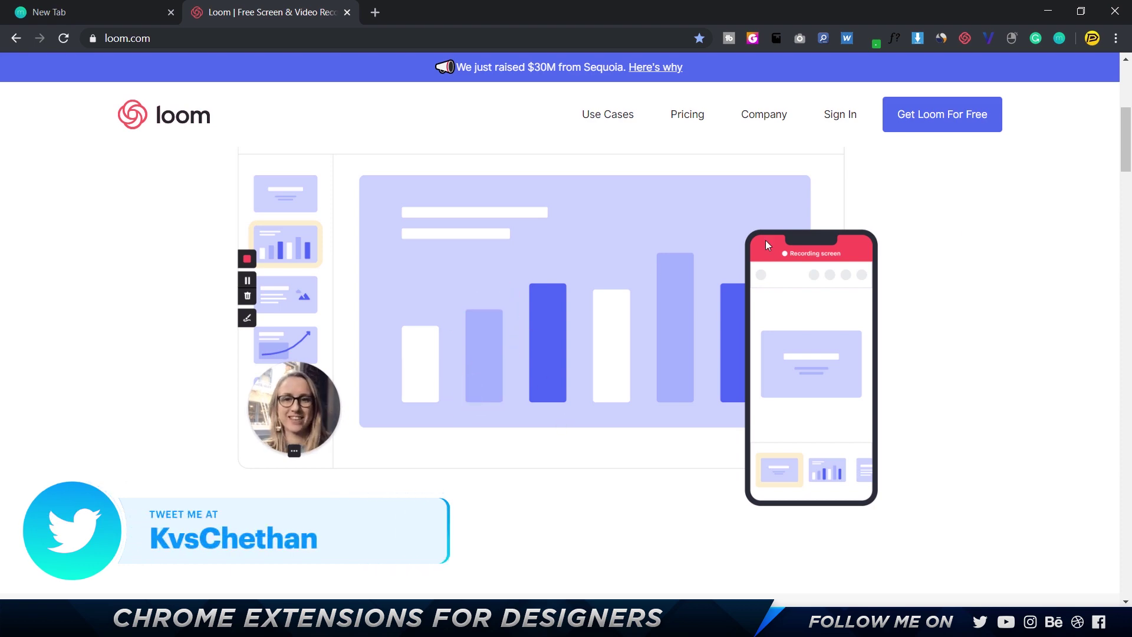
scroll(710, 357, down, 10)
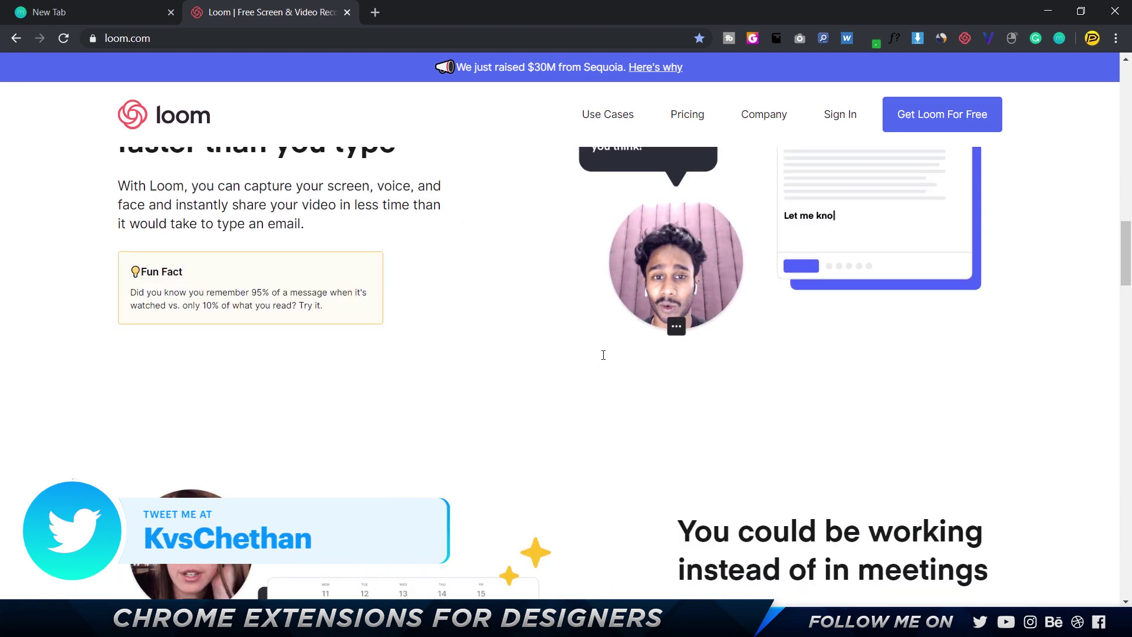
scroll(603, 354, up, 8)
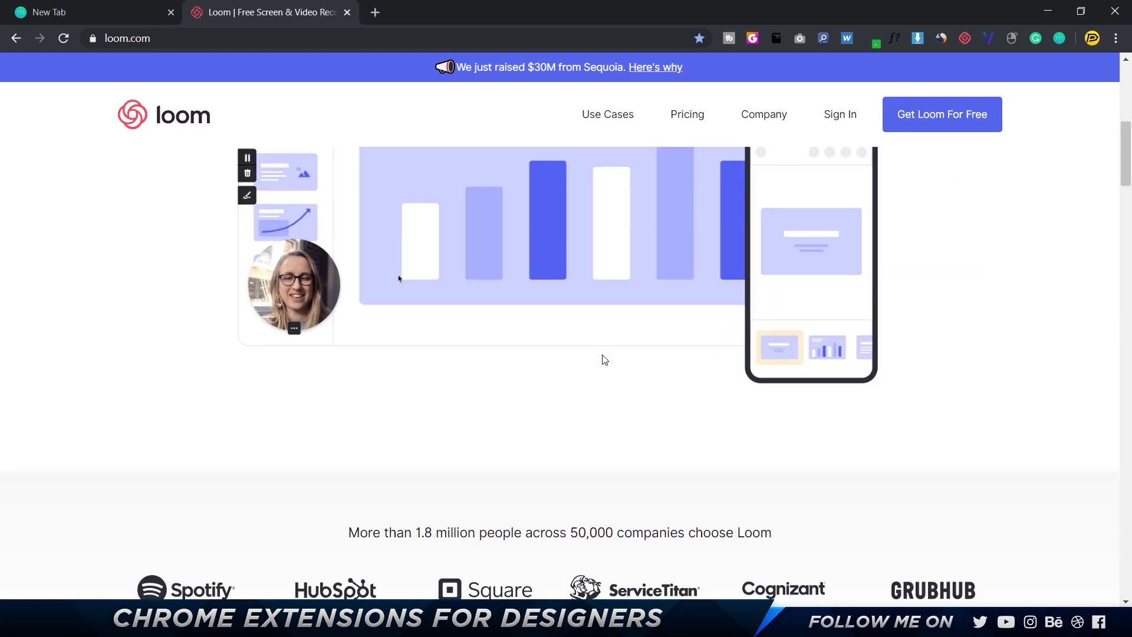
scroll(604, 360, up, 6)
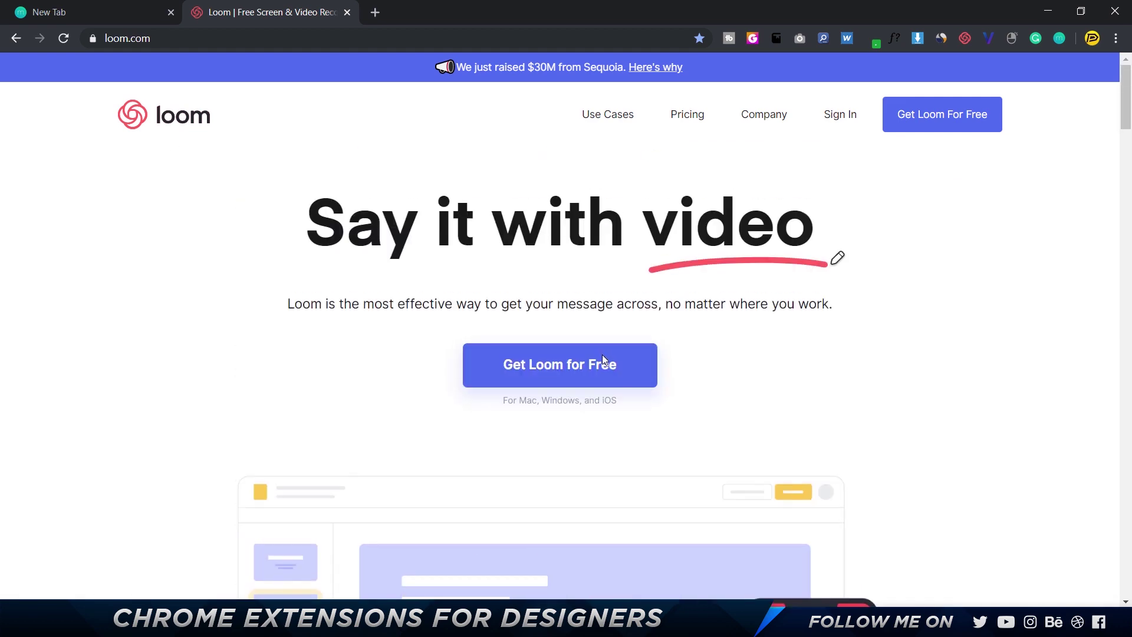
Step: Sign in to the Loom extension, skip the microphone and camera prompts, keeping Screen Only capture
click(964, 39)
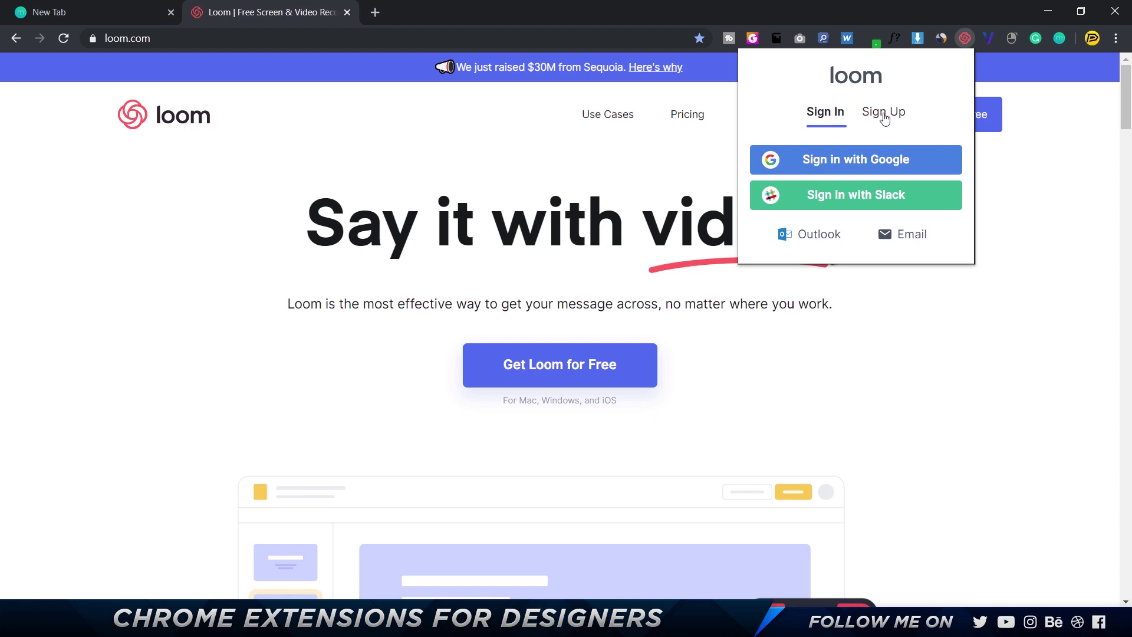
click(881, 159)
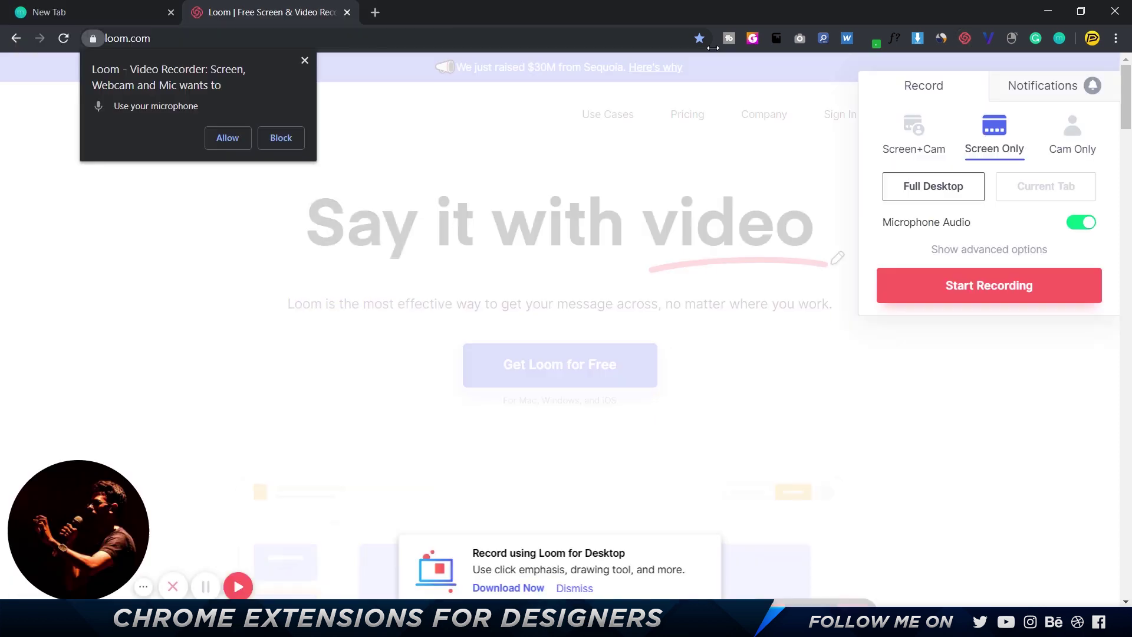
click(305, 61)
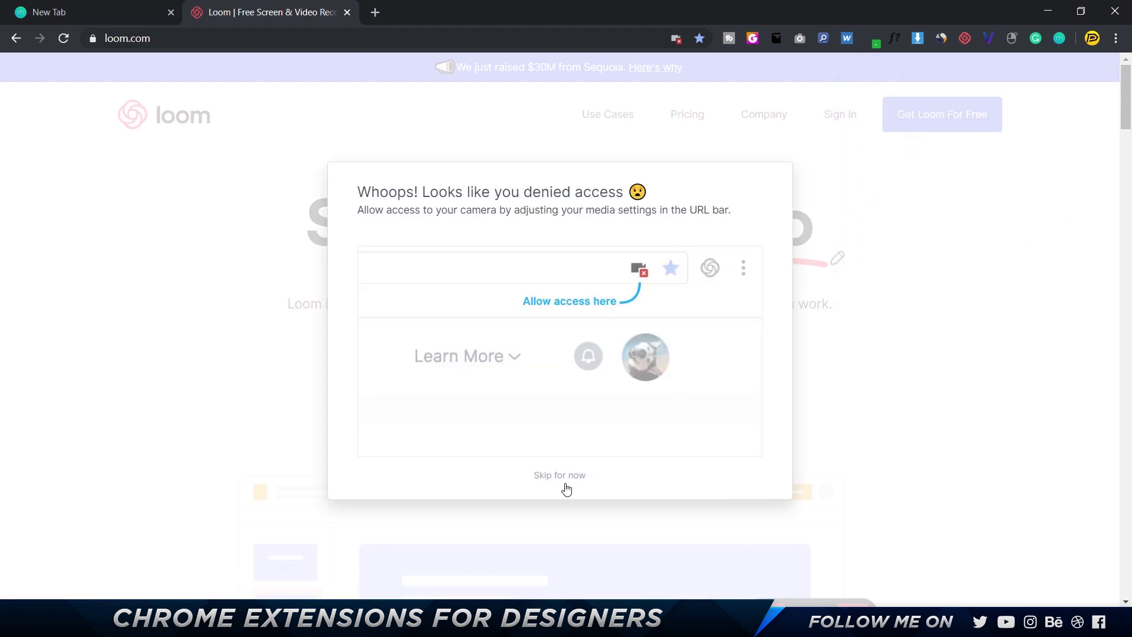
click(559, 475)
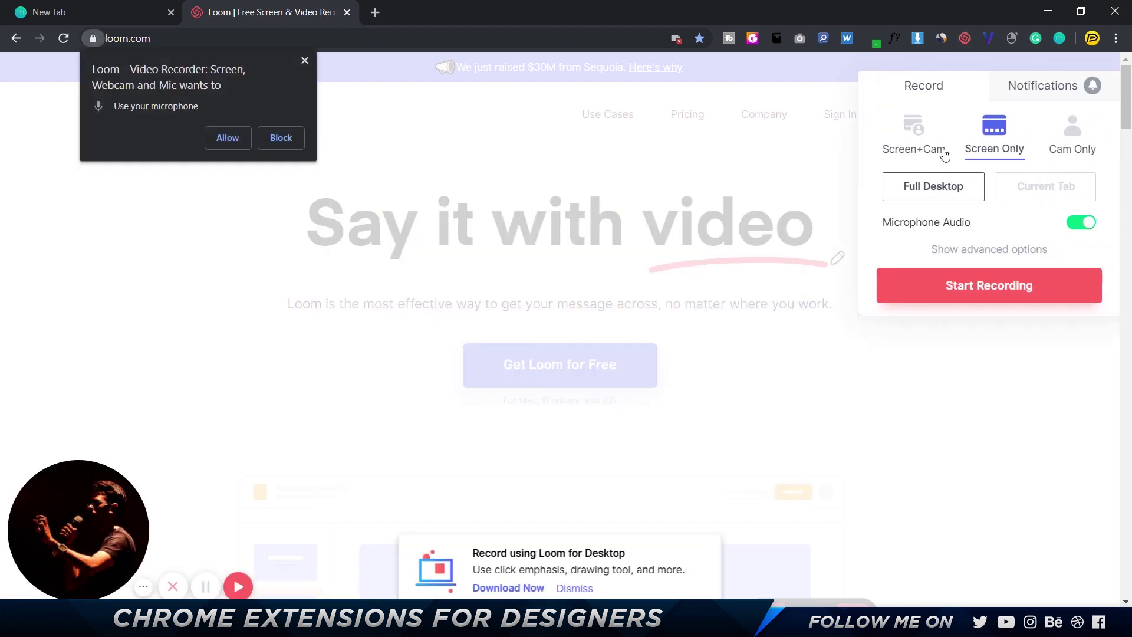
click(1072, 142)
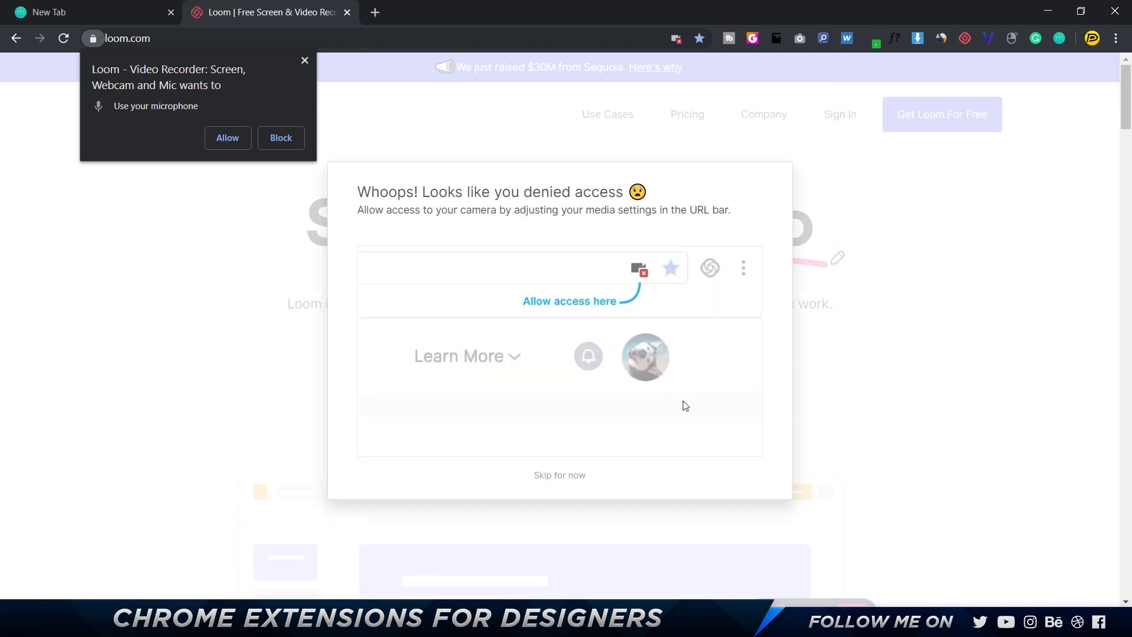
click(560, 477)
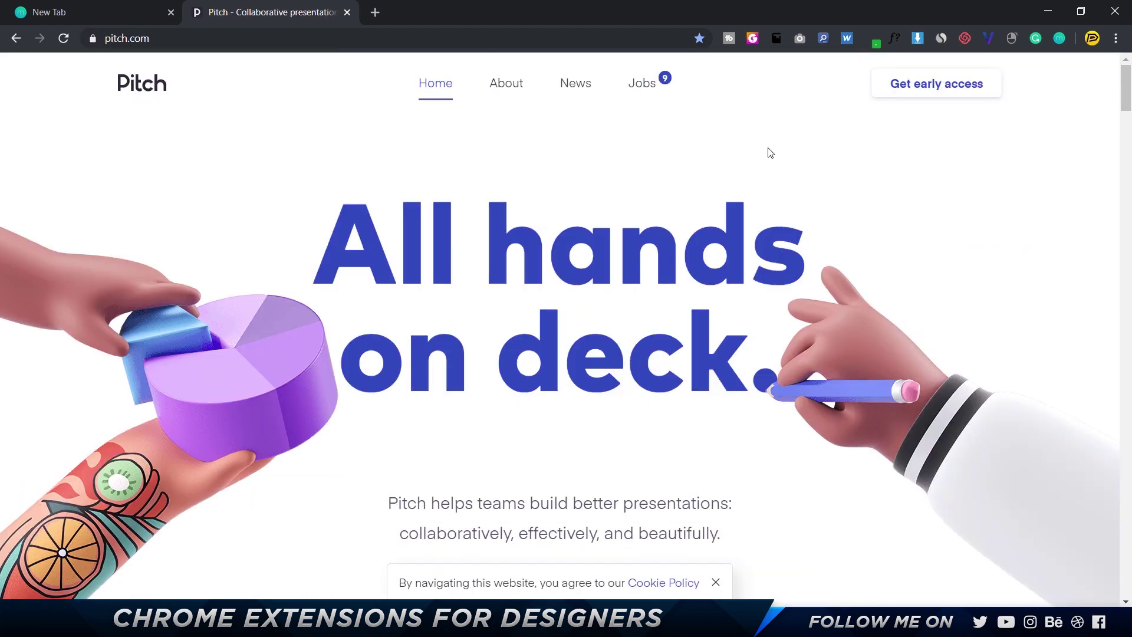
Step: Inspect the Pitch logo in DevTools to confirm it is an svg element, then close DevTools
right_click(134, 90)
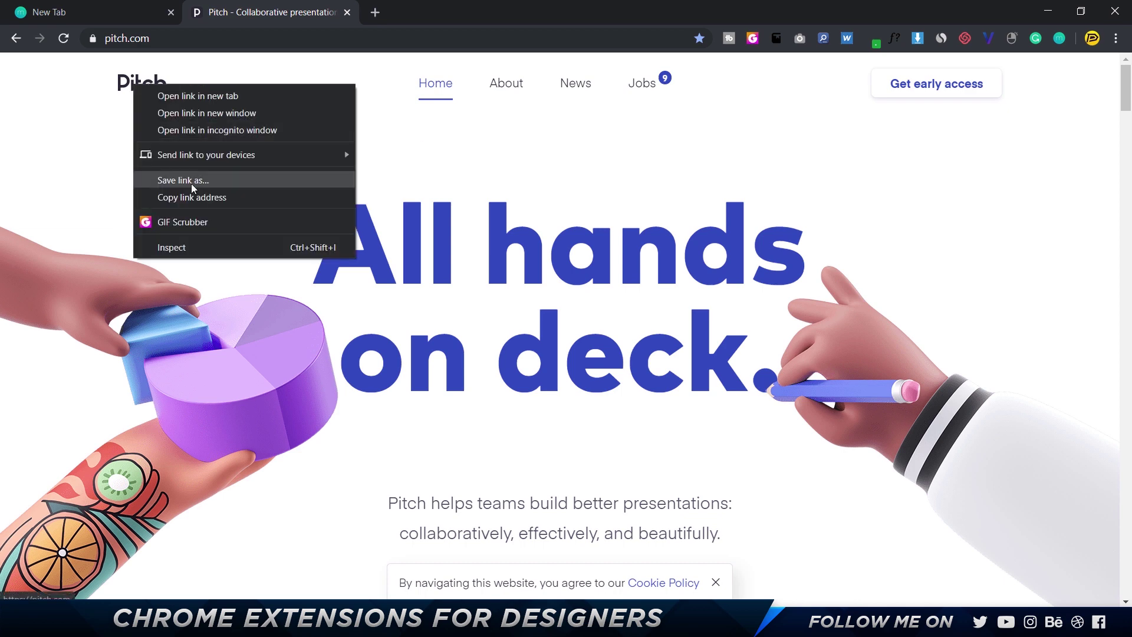
right_click(214, 79)
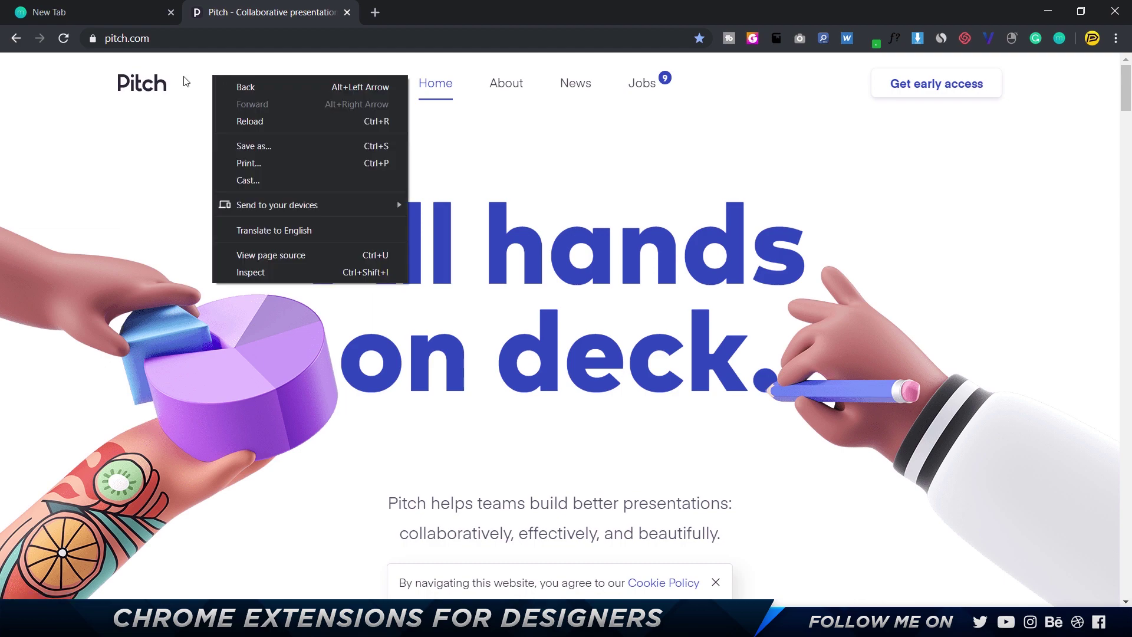
click(247, 273)
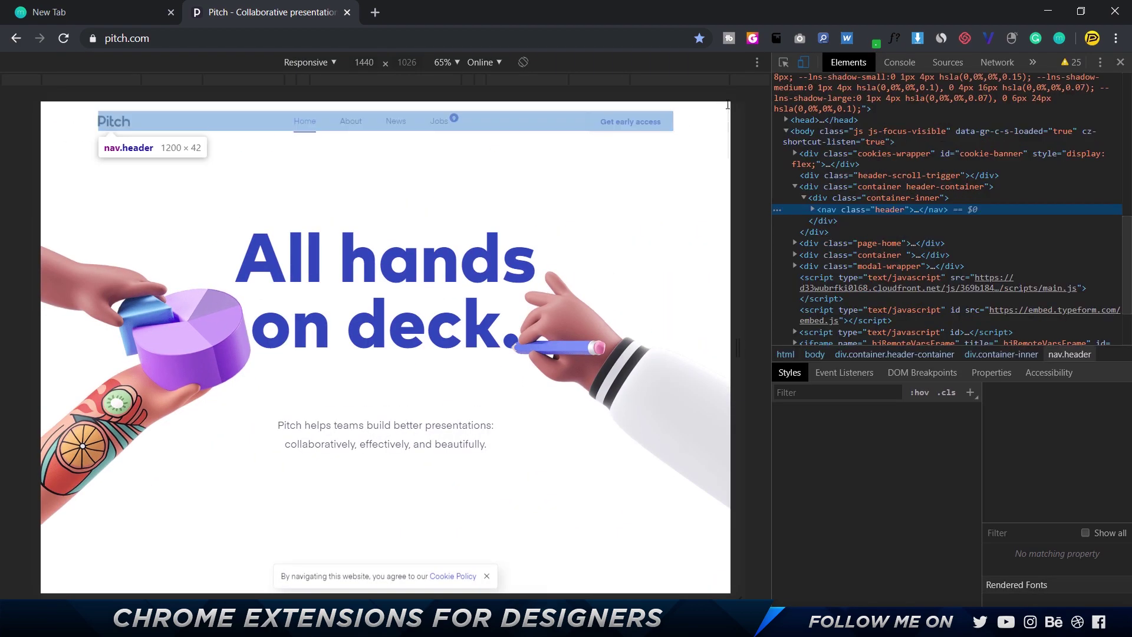
click(783, 62)
click(120, 124)
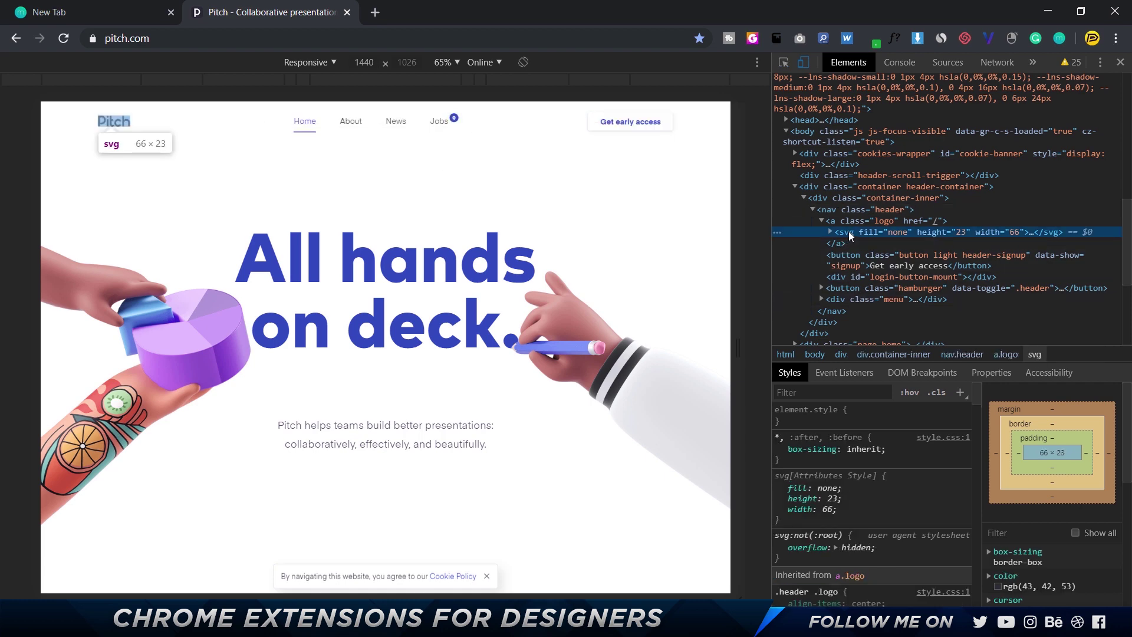
key(F12)
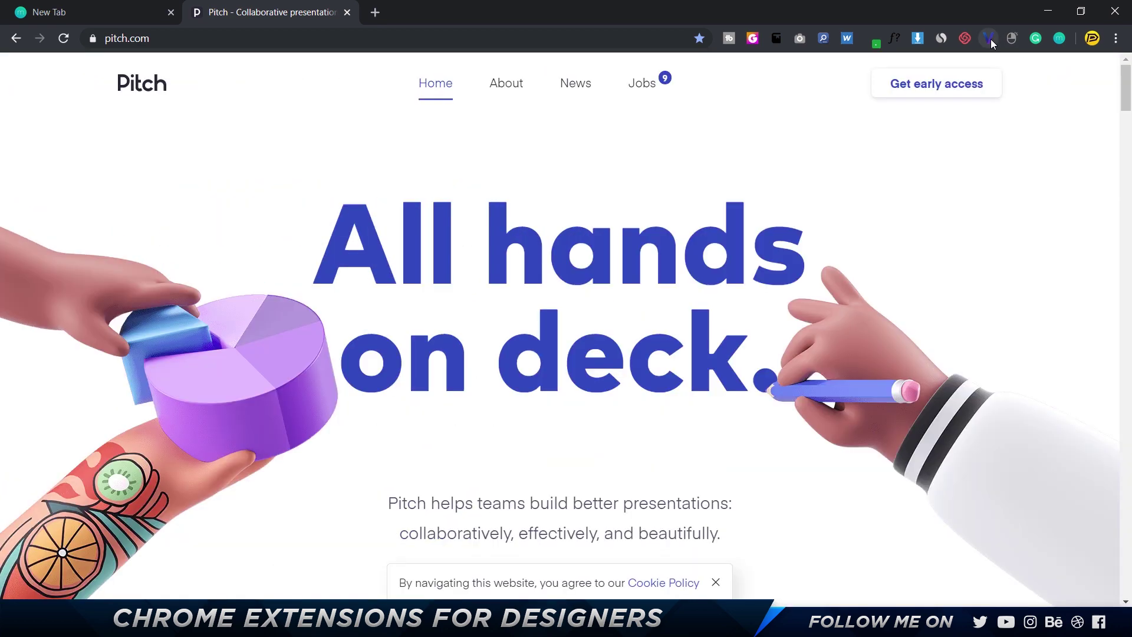
Step: With SVG Export, compare the Pitch logo's PNG and JPEG previews, then export it as svgexport-0.svg
click(991, 39)
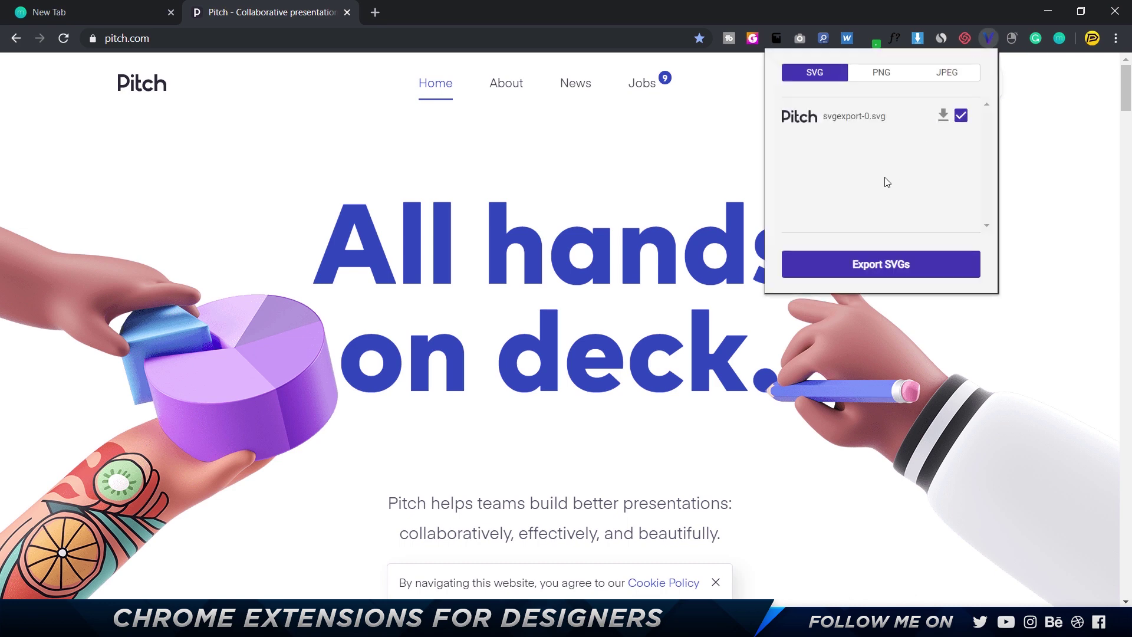
click(882, 73)
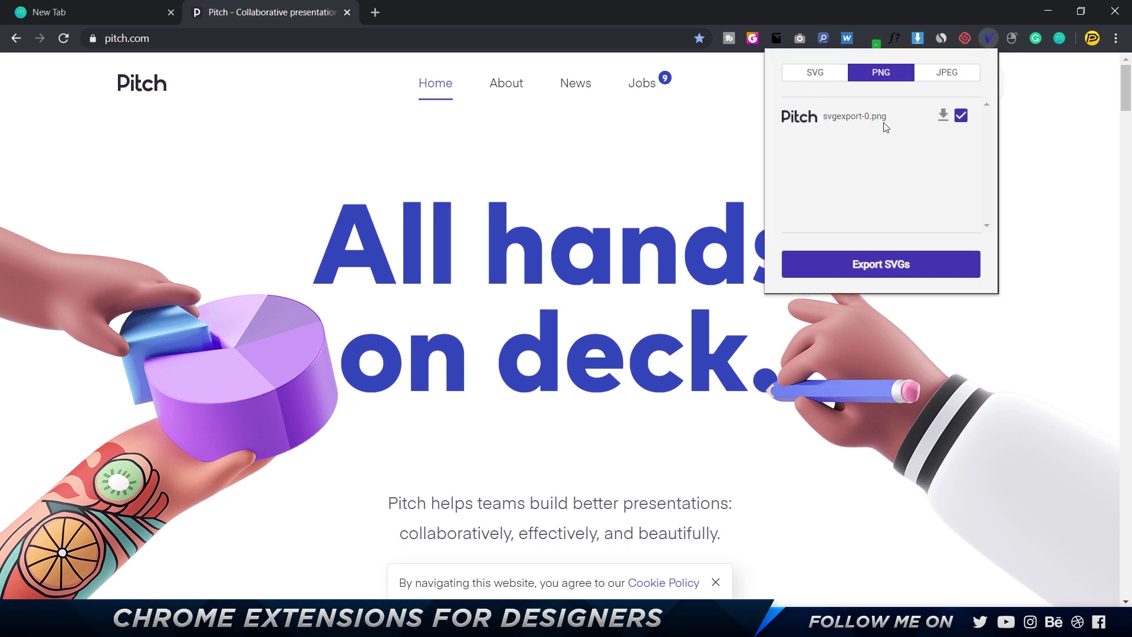
click(935, 84)
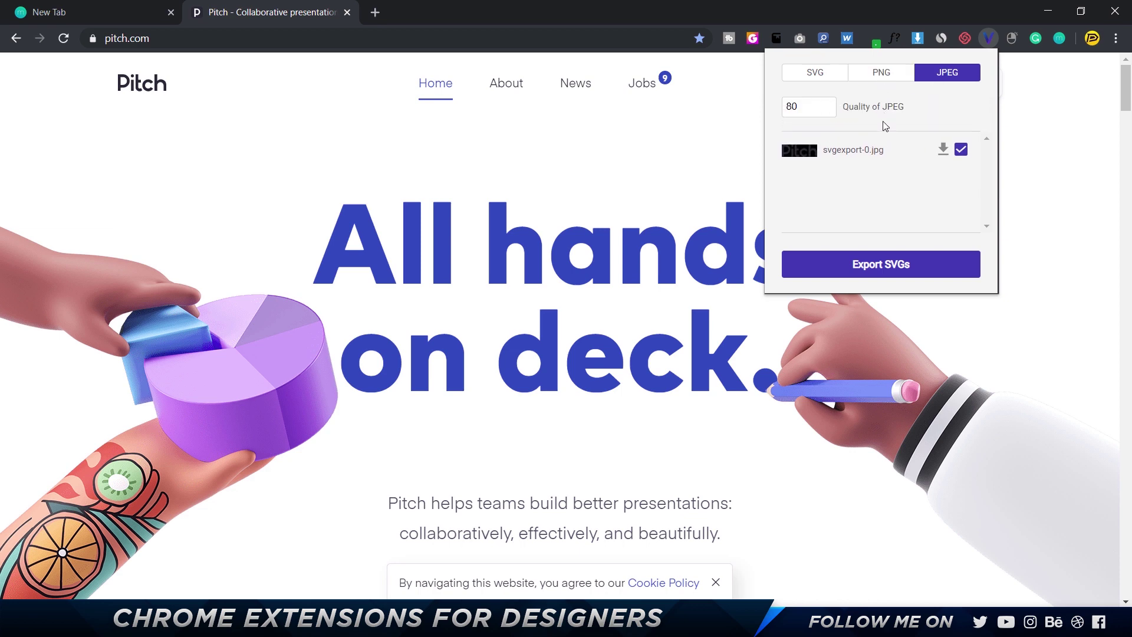
click(882, 73)
click(946, 80)
click(889, 74)
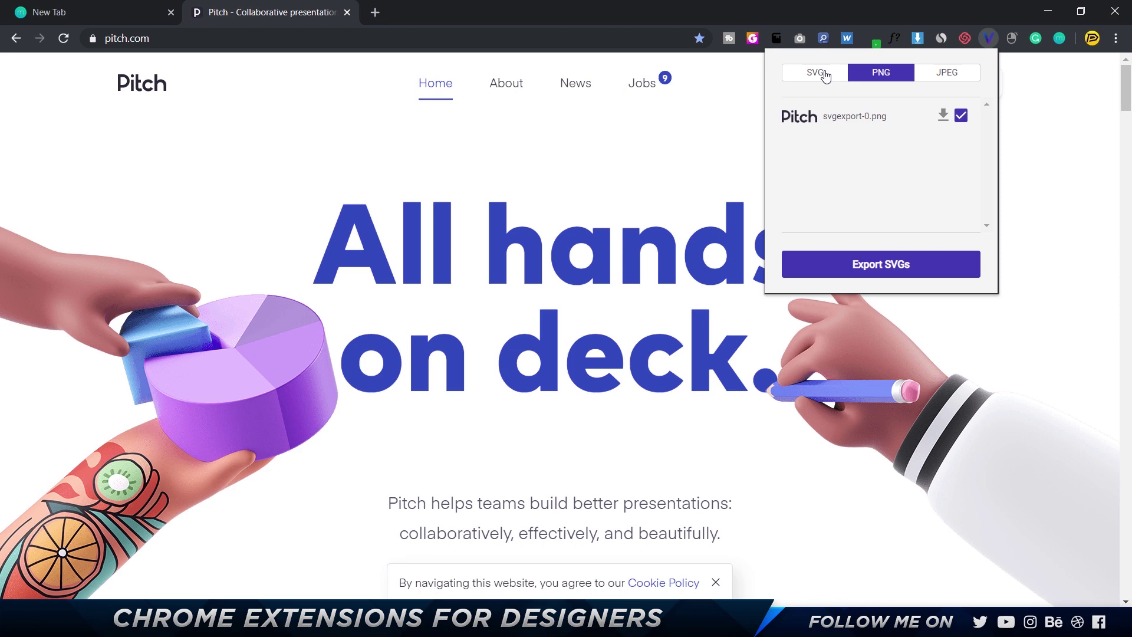
click(824, 76)
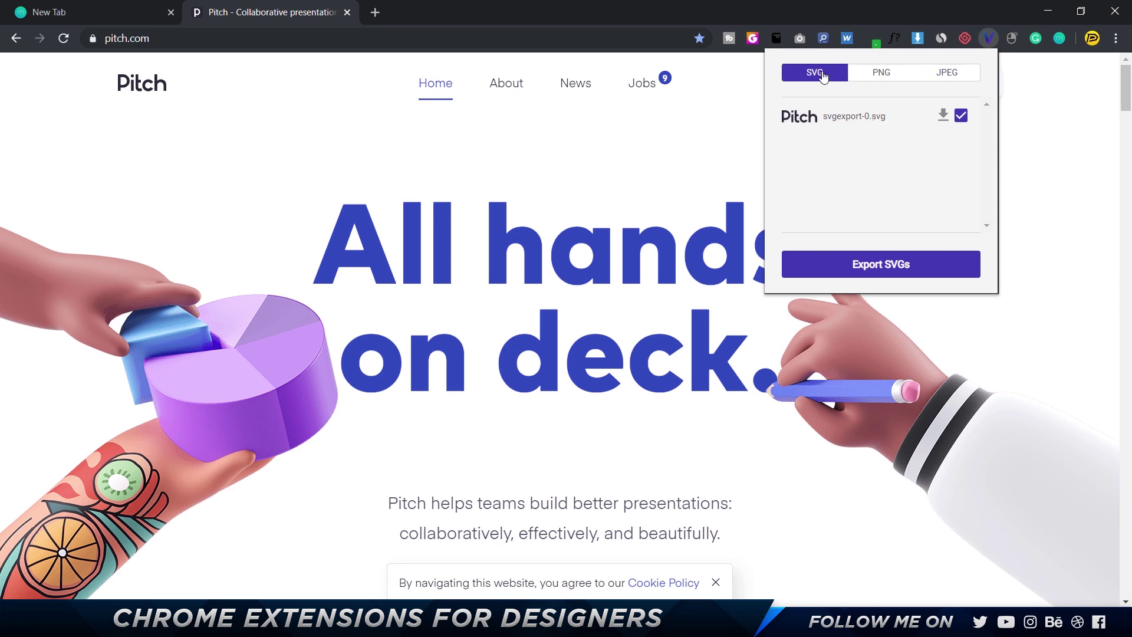
click(889, 266)
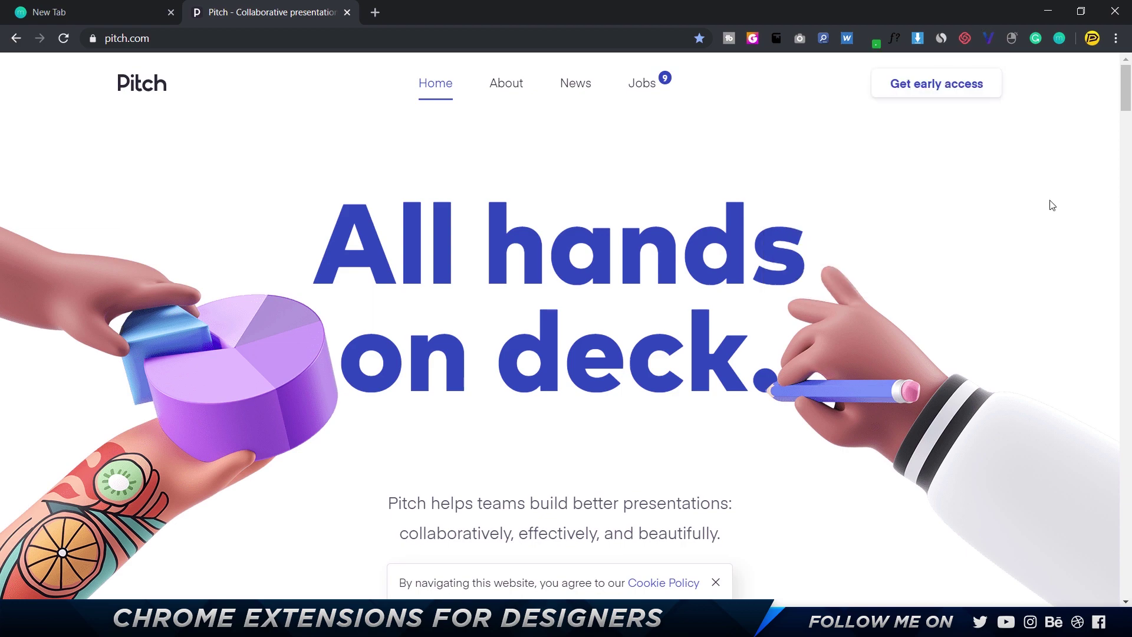